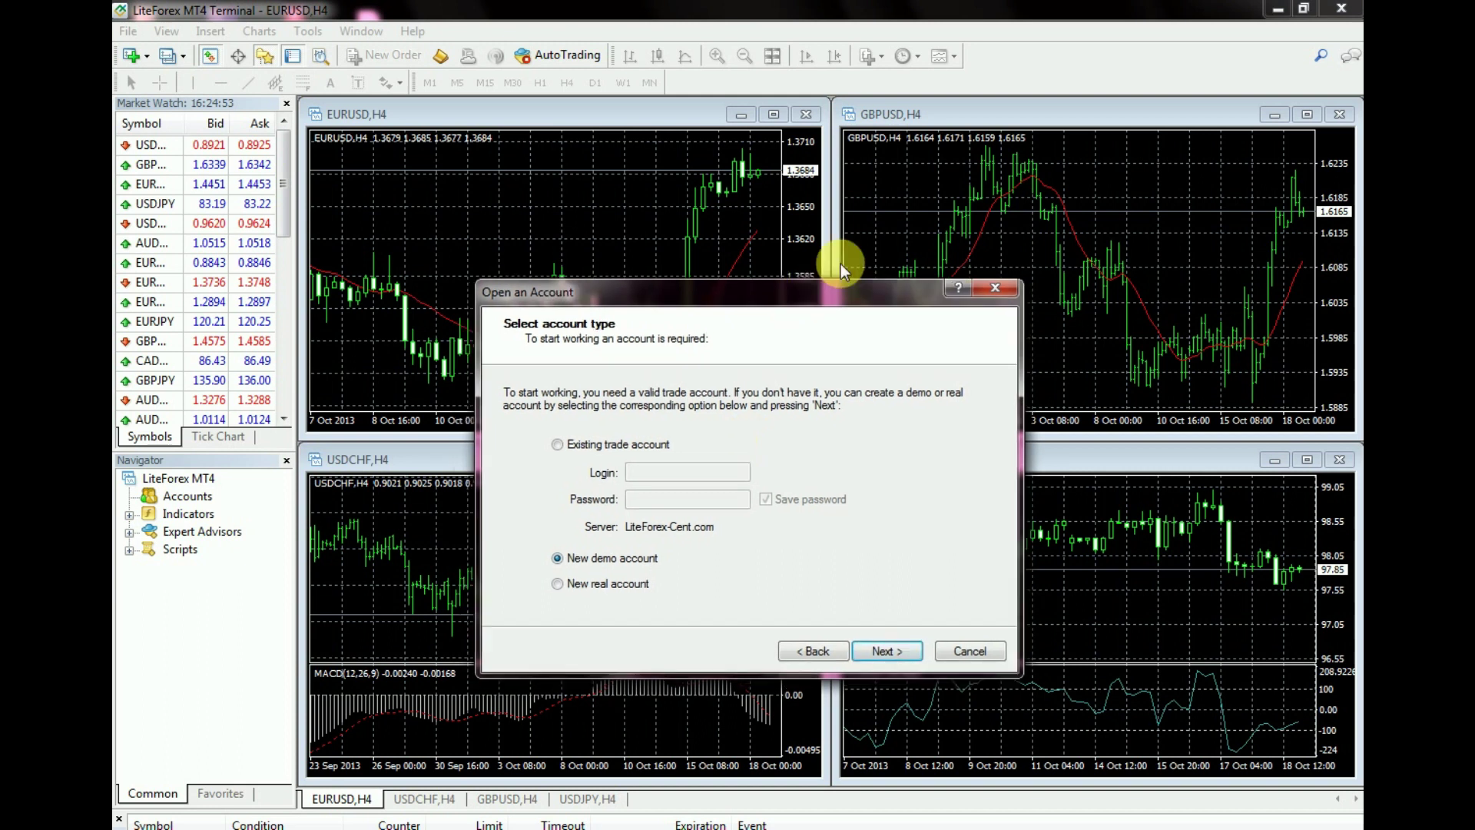
Cancel the account-opening wizard and dismiss the trade account login prompt.
left_click(1031, 575)
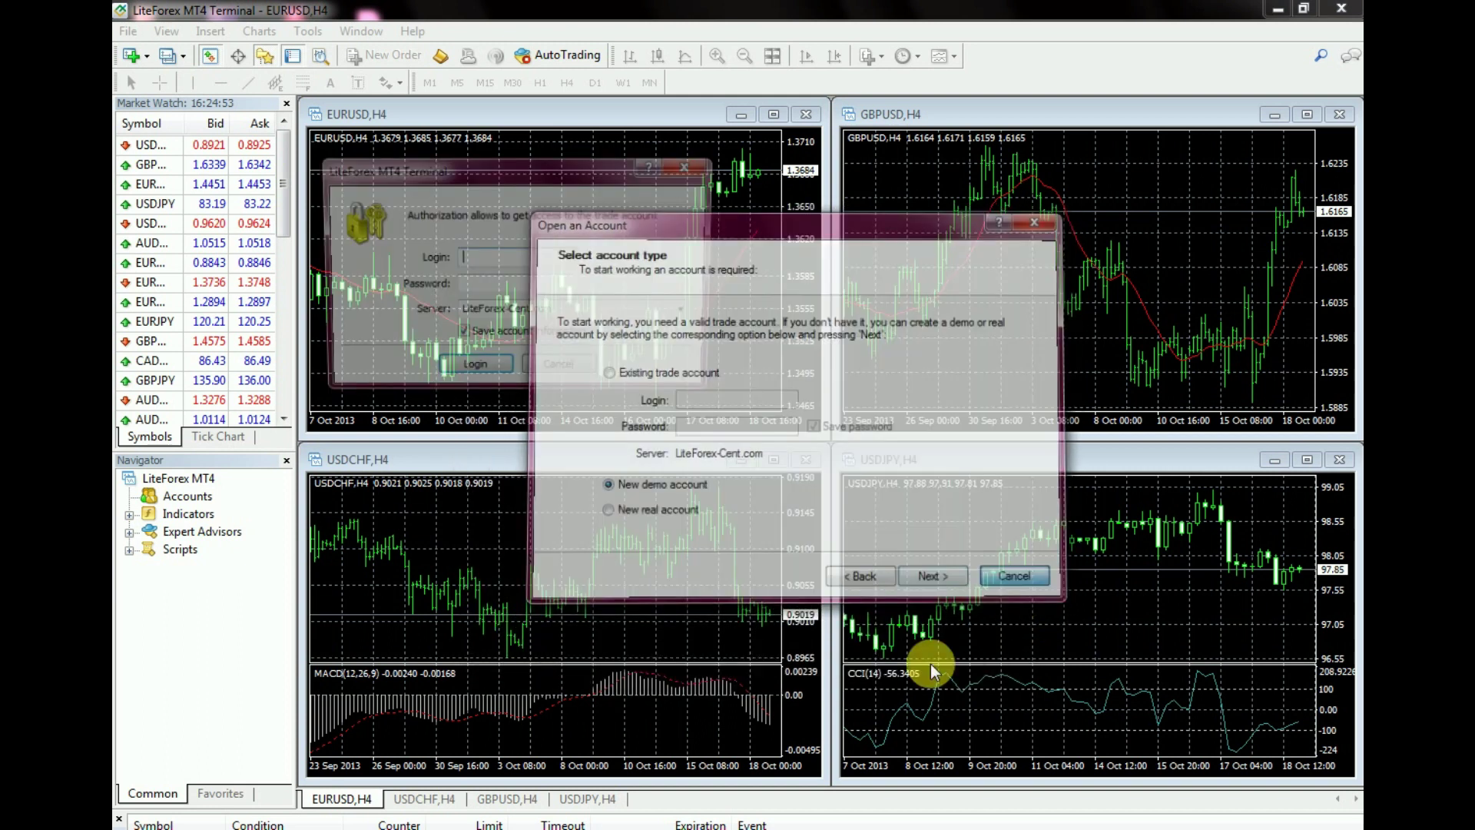
left_click(693, 166)
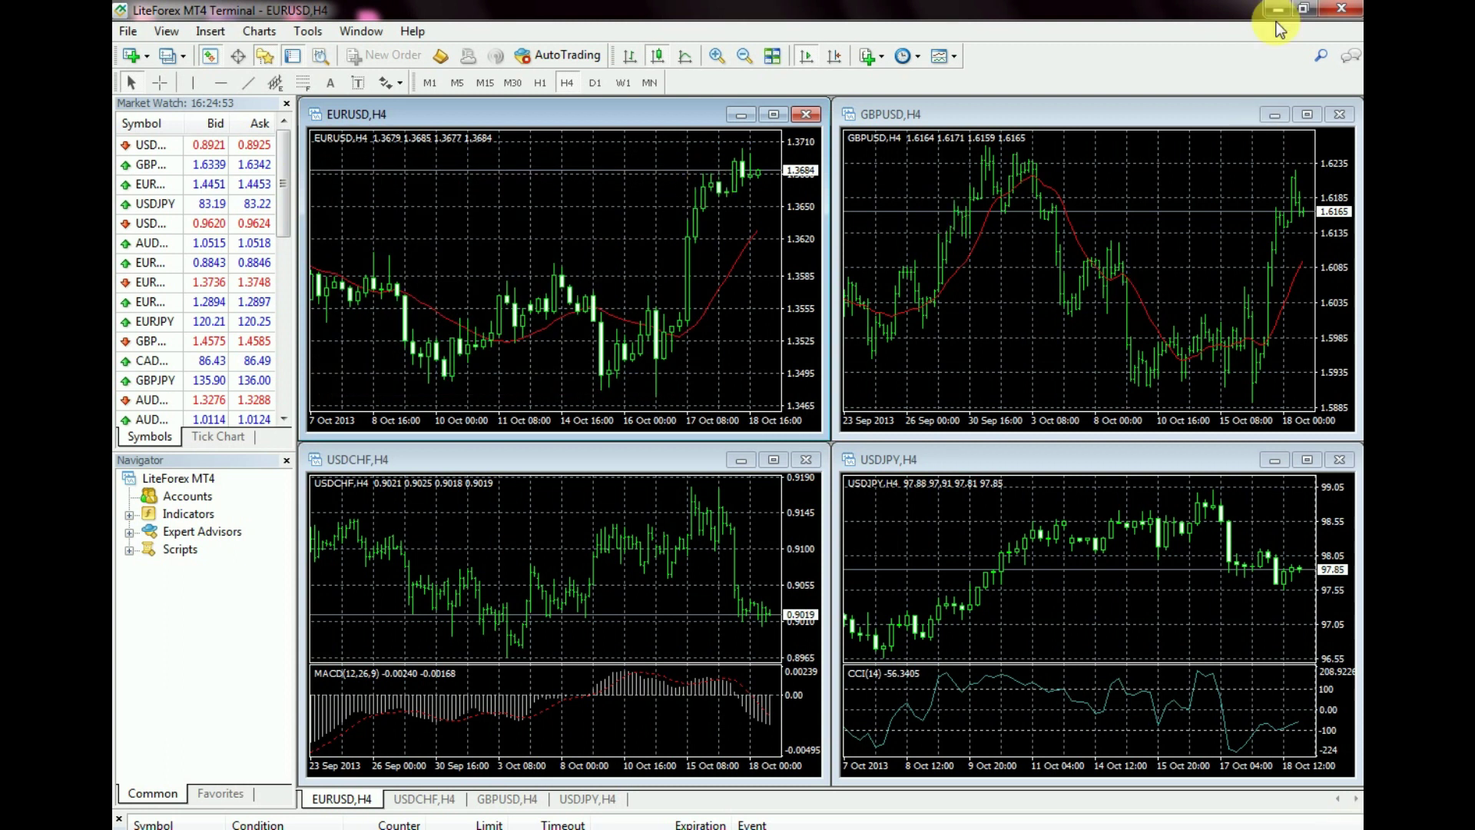
Restore the terminal window from full size and resize it so the alerts area and status bar fit on screen.
left_click(1304, 8)
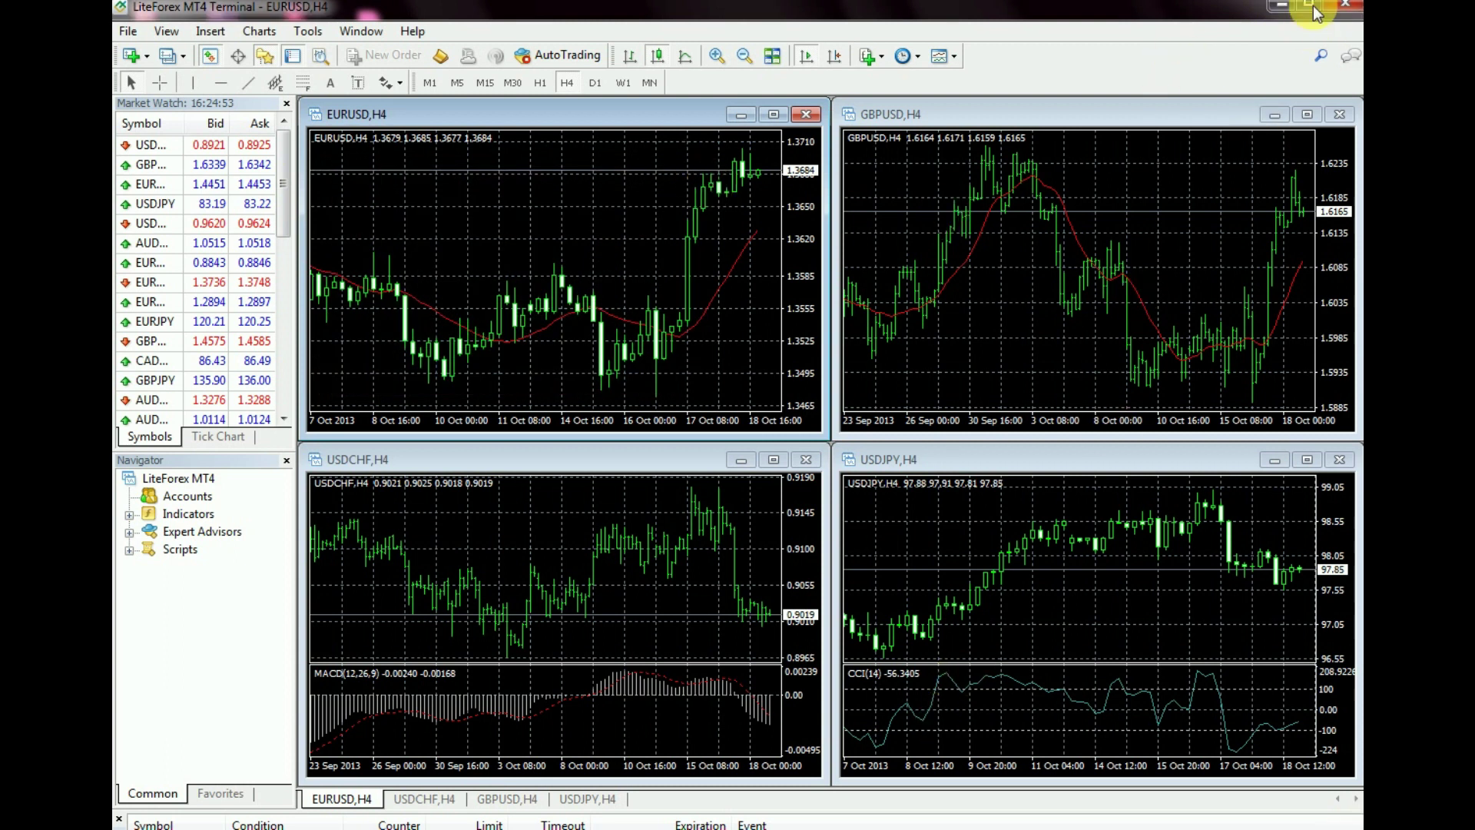
left_click(1308, 4)
left_click_drag(1224, 34, 1047, 4)
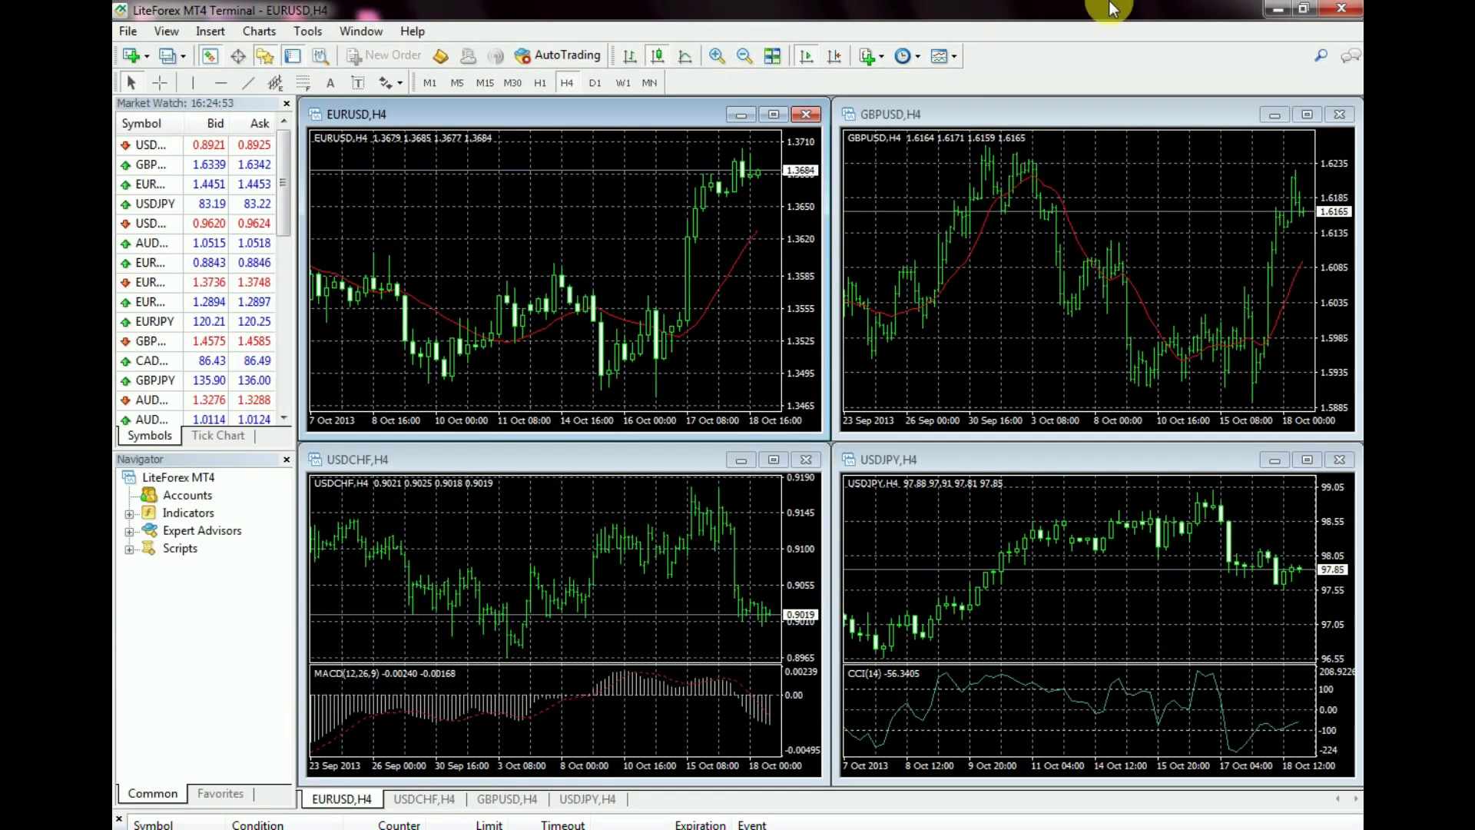
mouse_move(1150, 7)
left_mouse_down()
mouse_move(1156, 153)
mouse_move(1149, 30)
left_mouse_up()
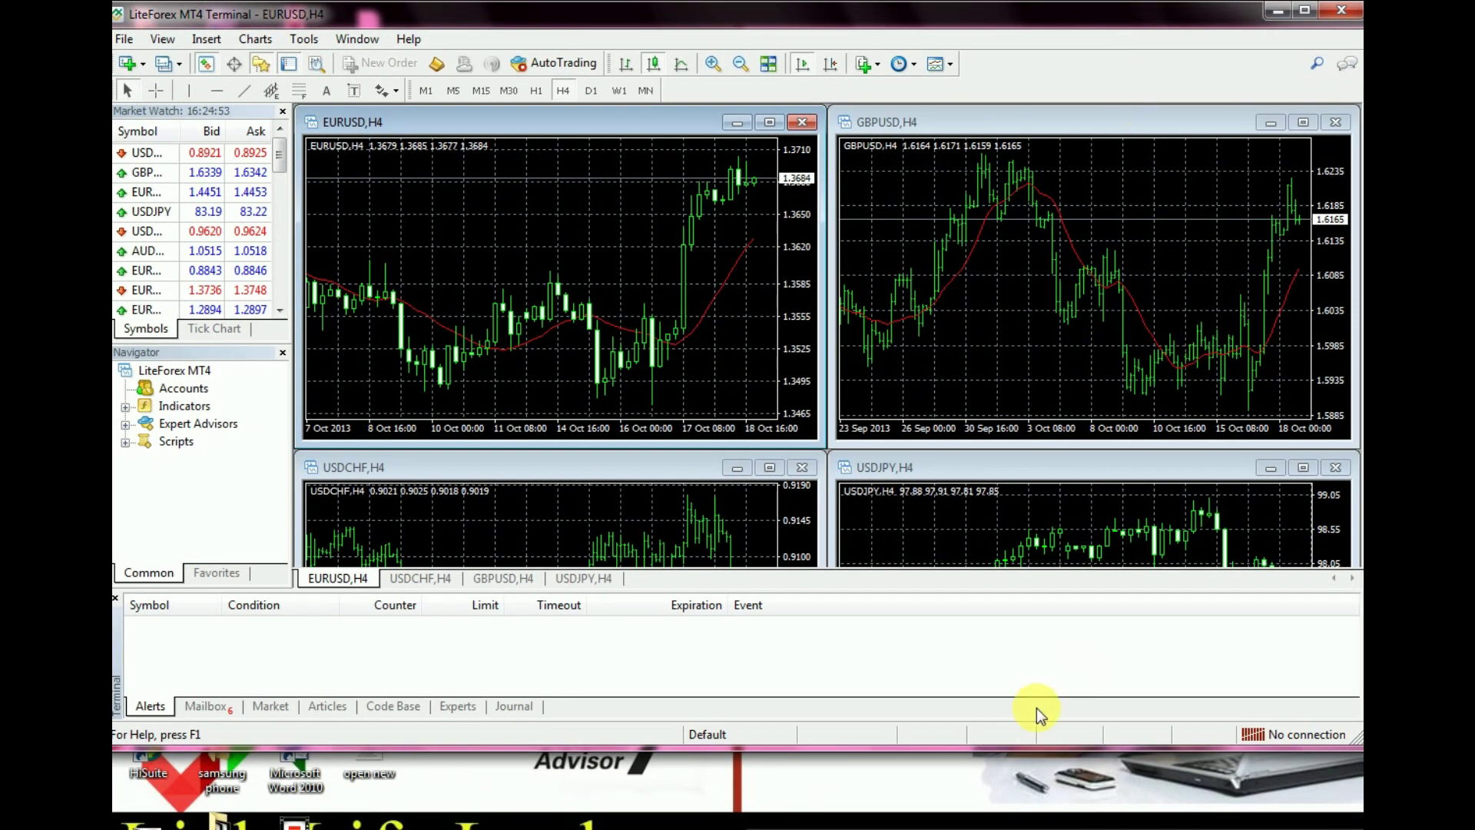
left_click_drag(1013, 746, 1010, 829)
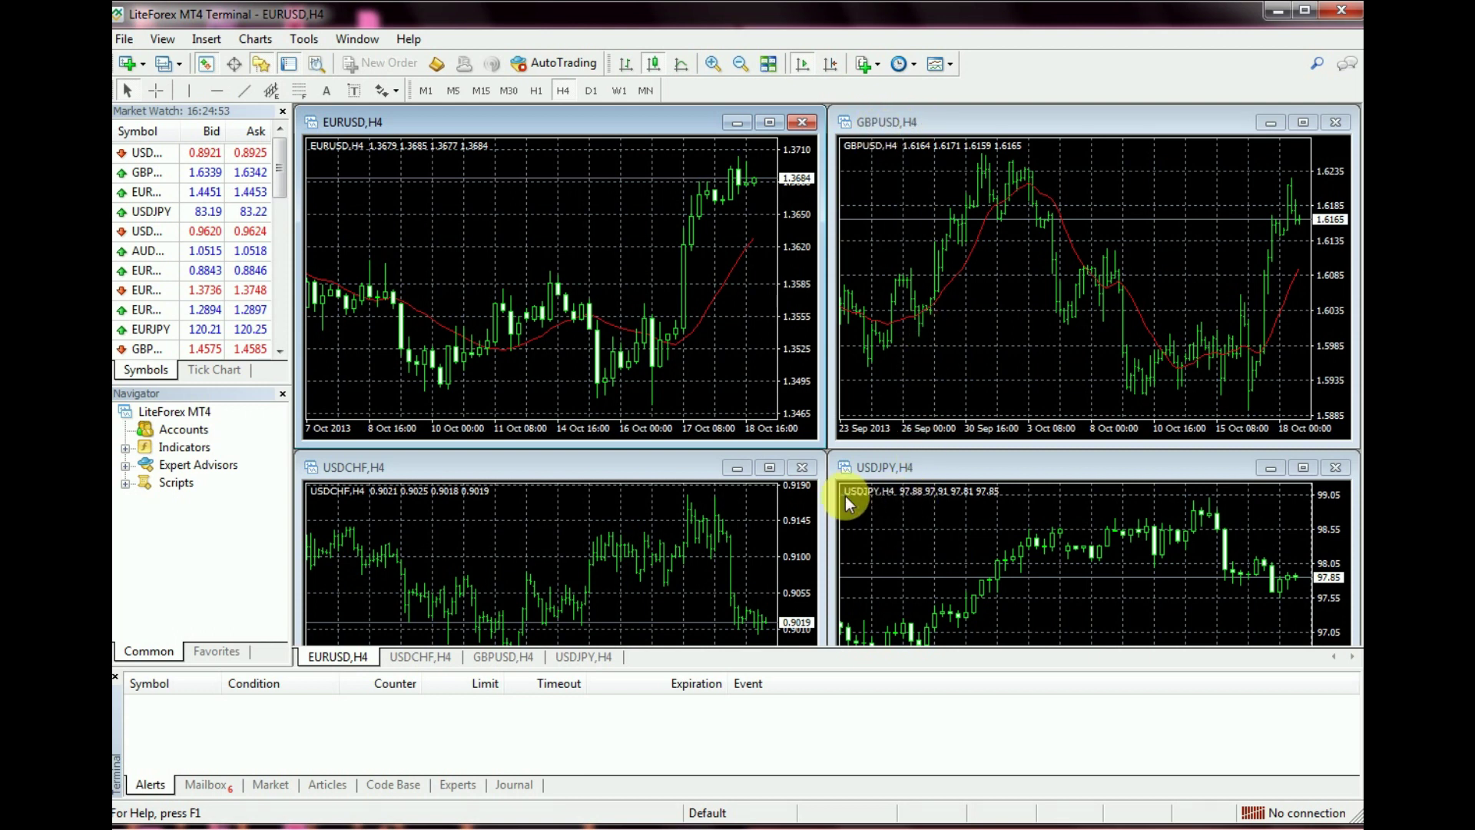
Close the USDCHF, USDJPY and GBPUSD charts, and maximize the EURUSD chart on the M5 timeframe.
left_click(801, 467)
left_click(1336, 467)
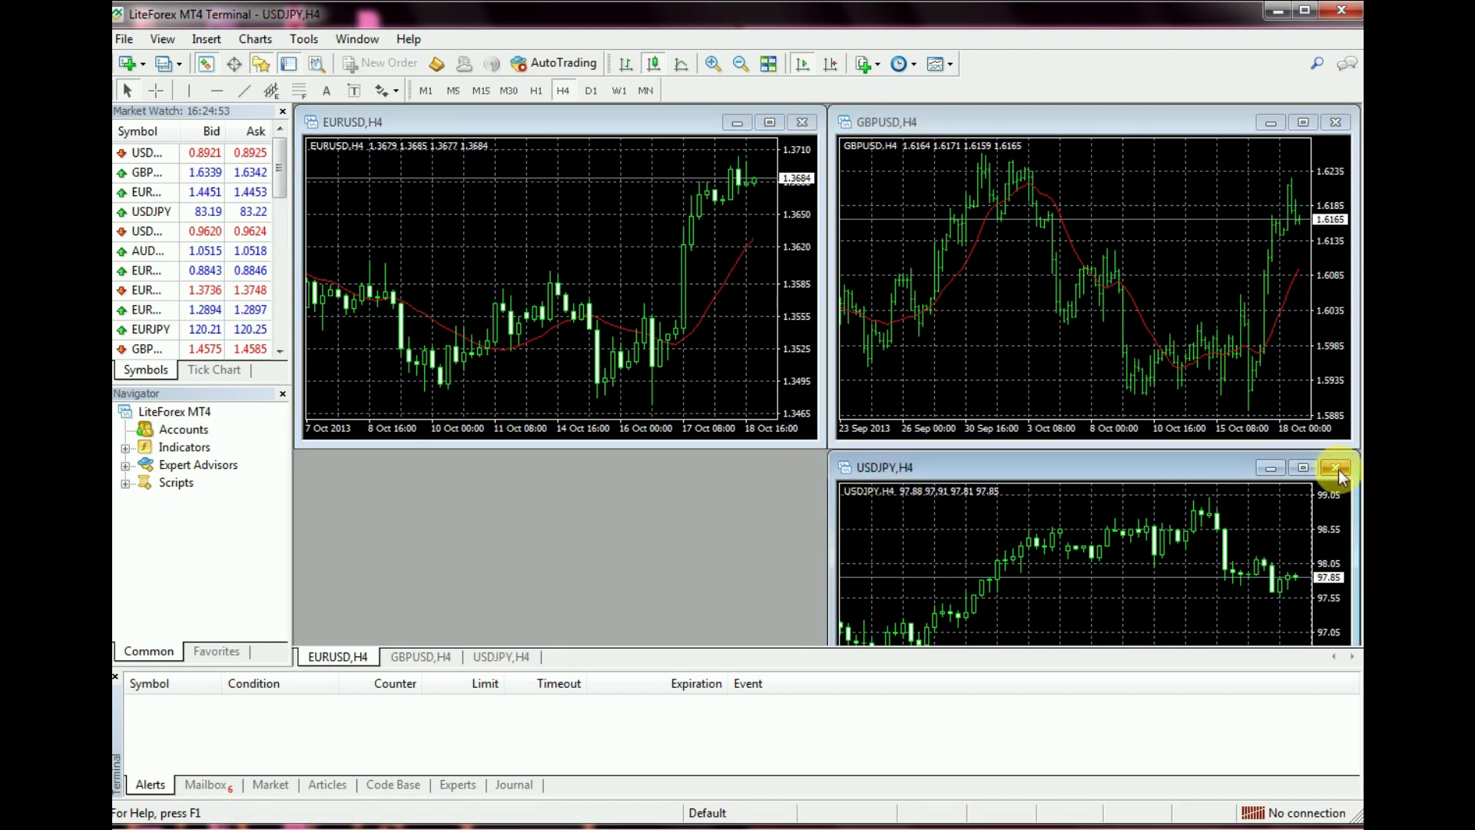
left_click(1335, 123)
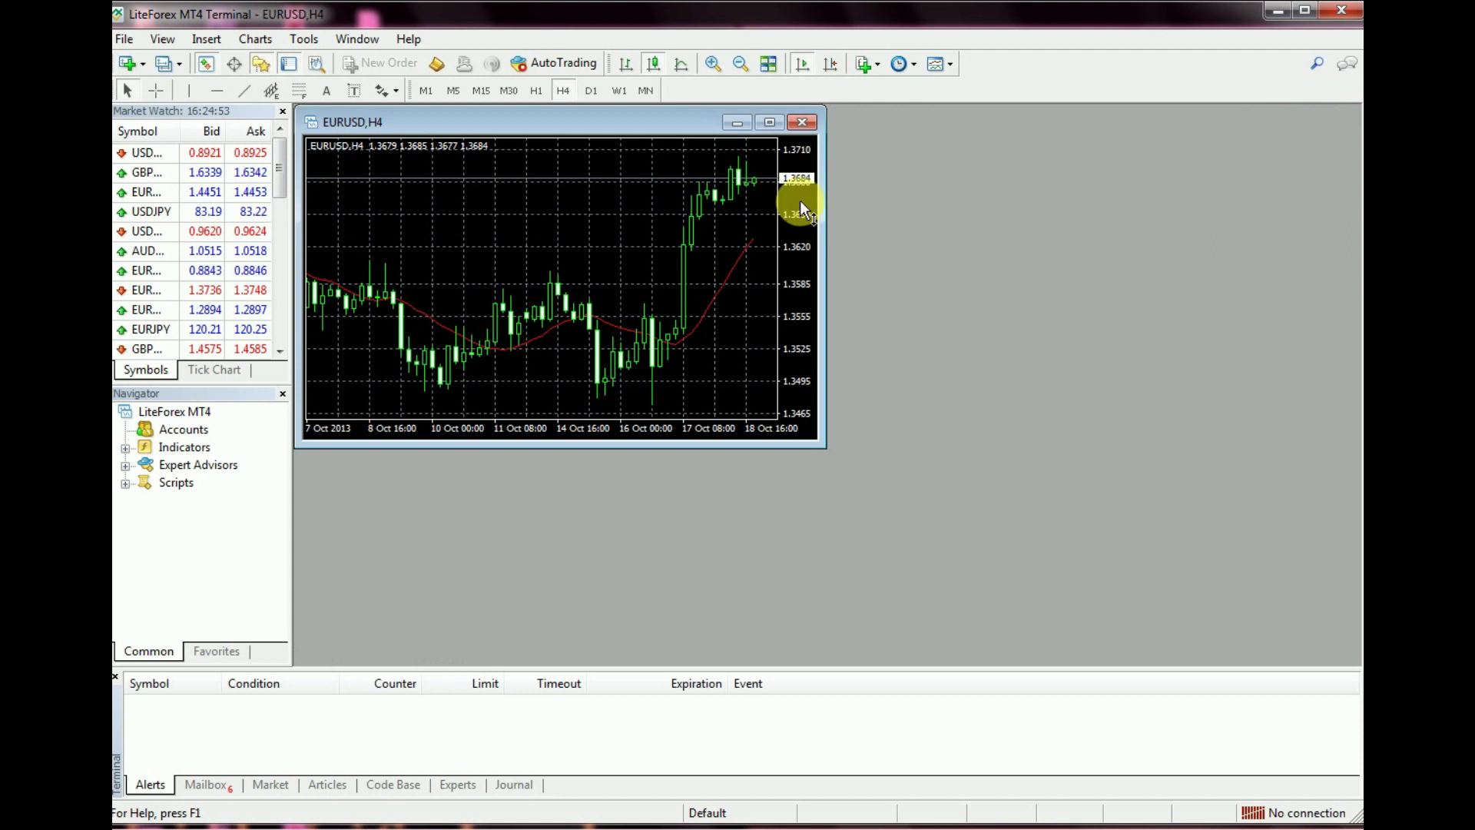
left_click(771, 123)
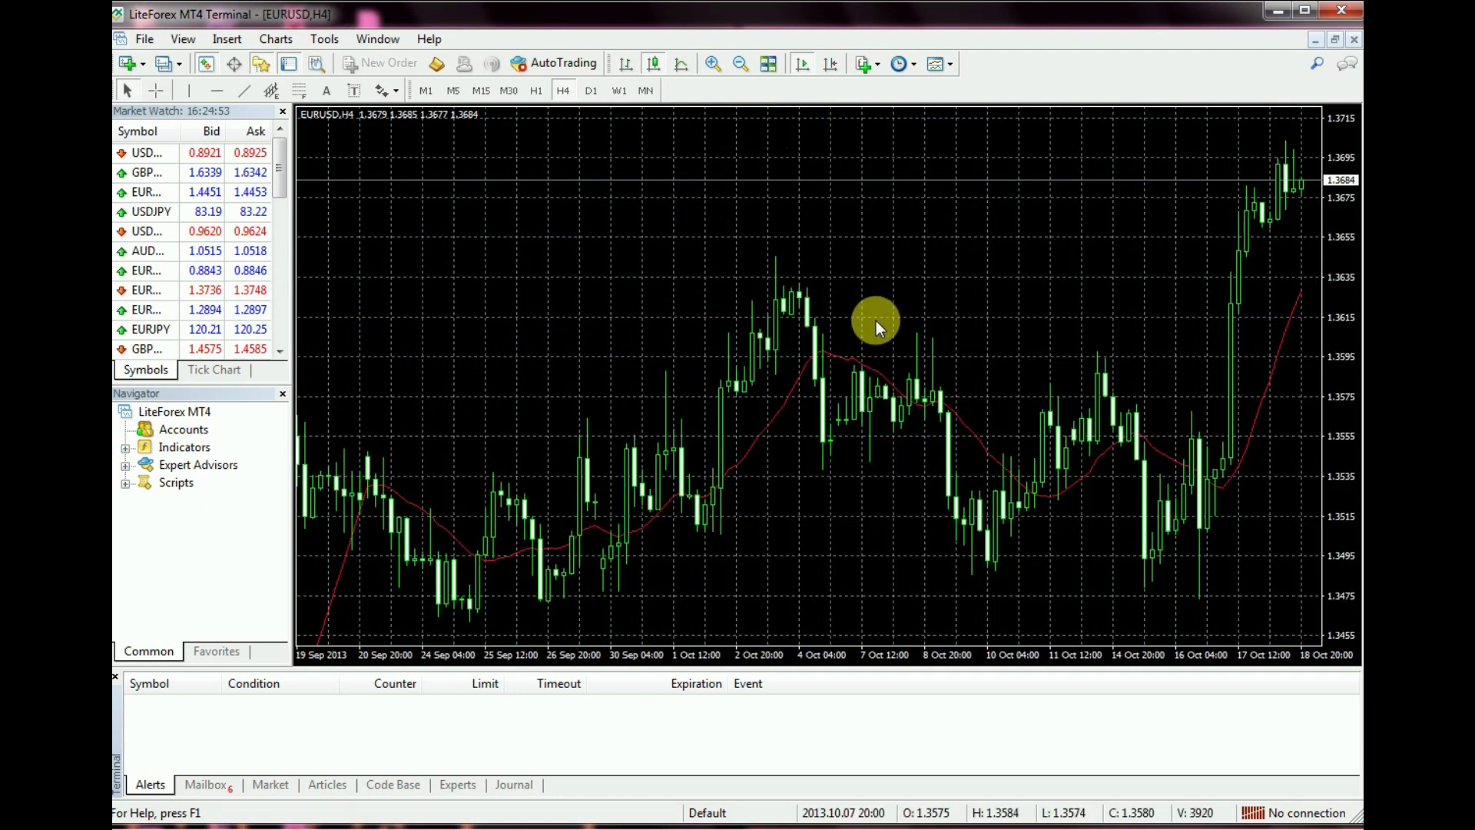
left_click(451, 91)
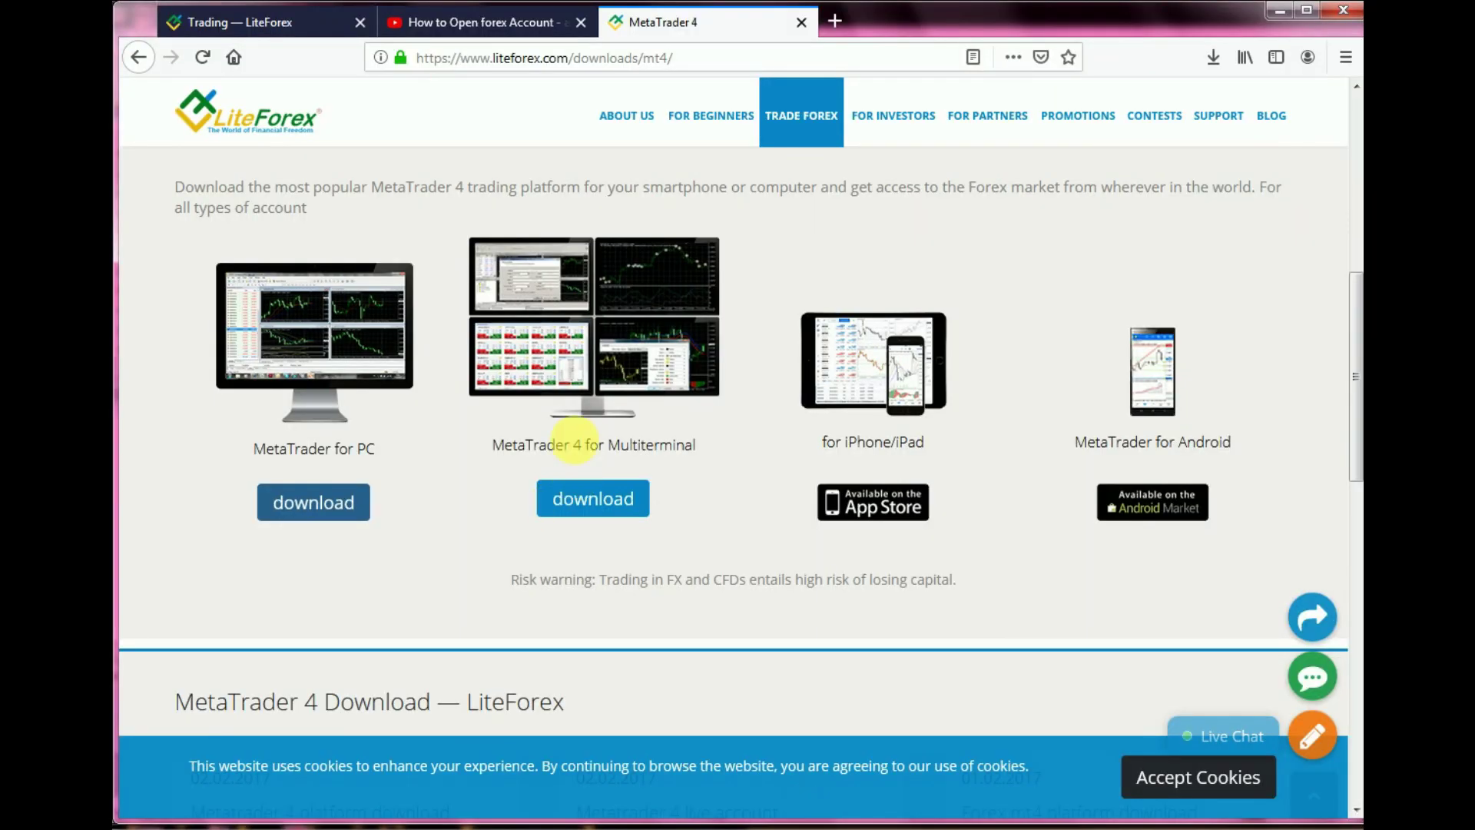
Switch to the LiteForex client site in the browser, open its MetaTrader section and activate demo trading.
left_click(295, 27)
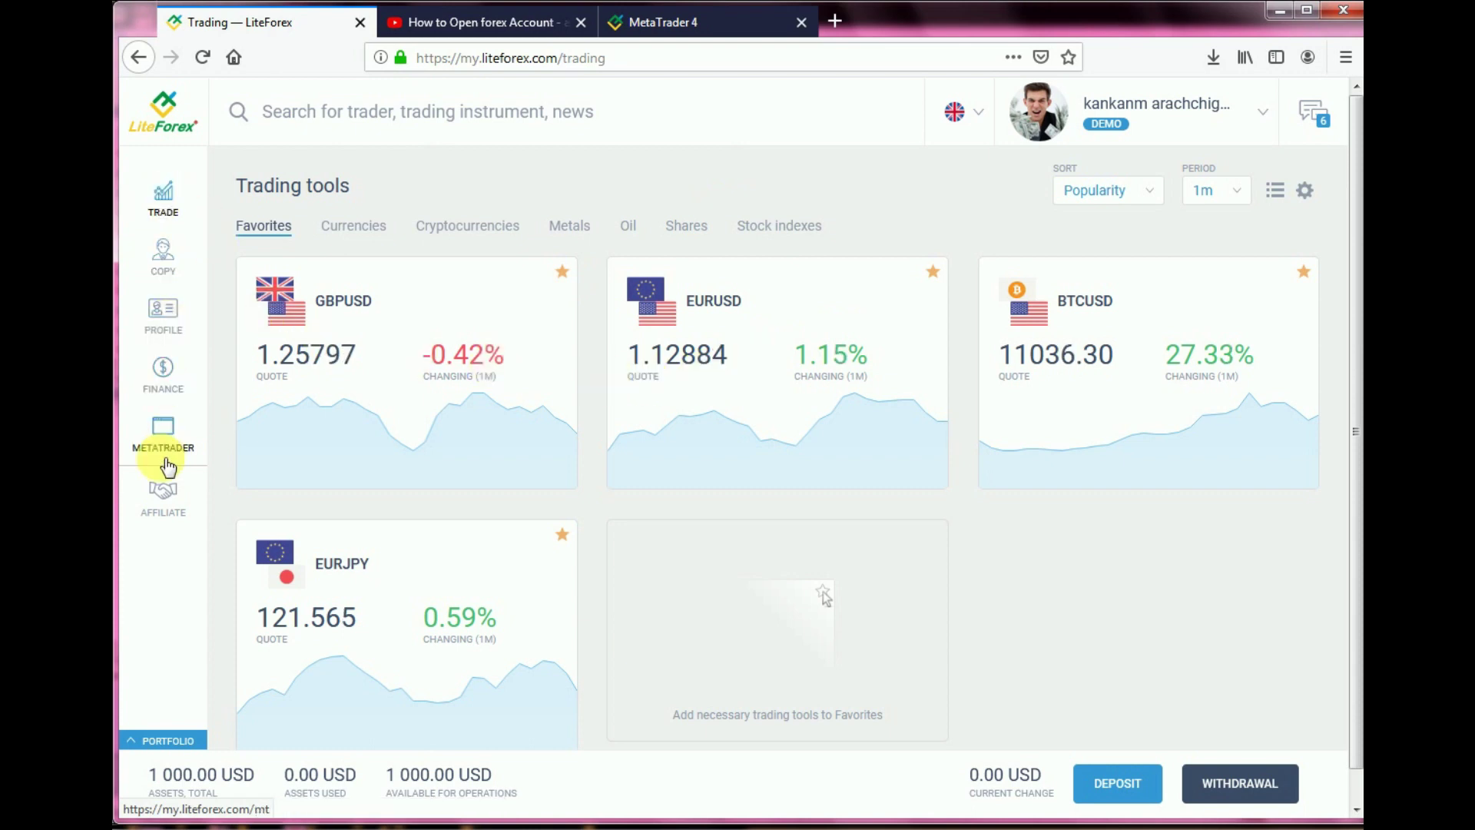
left_click(177, 432)
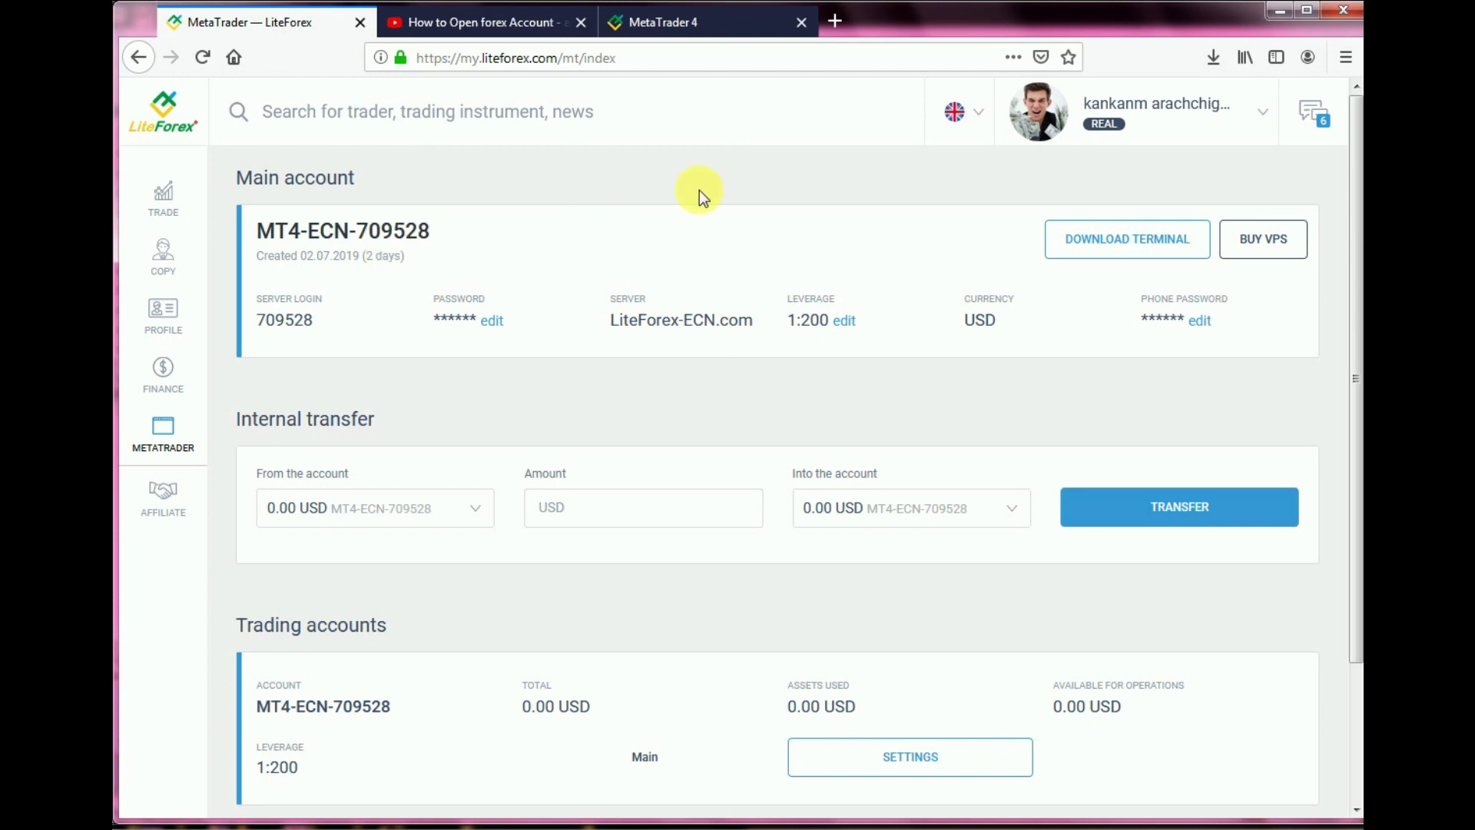
left_click(1116, 135)
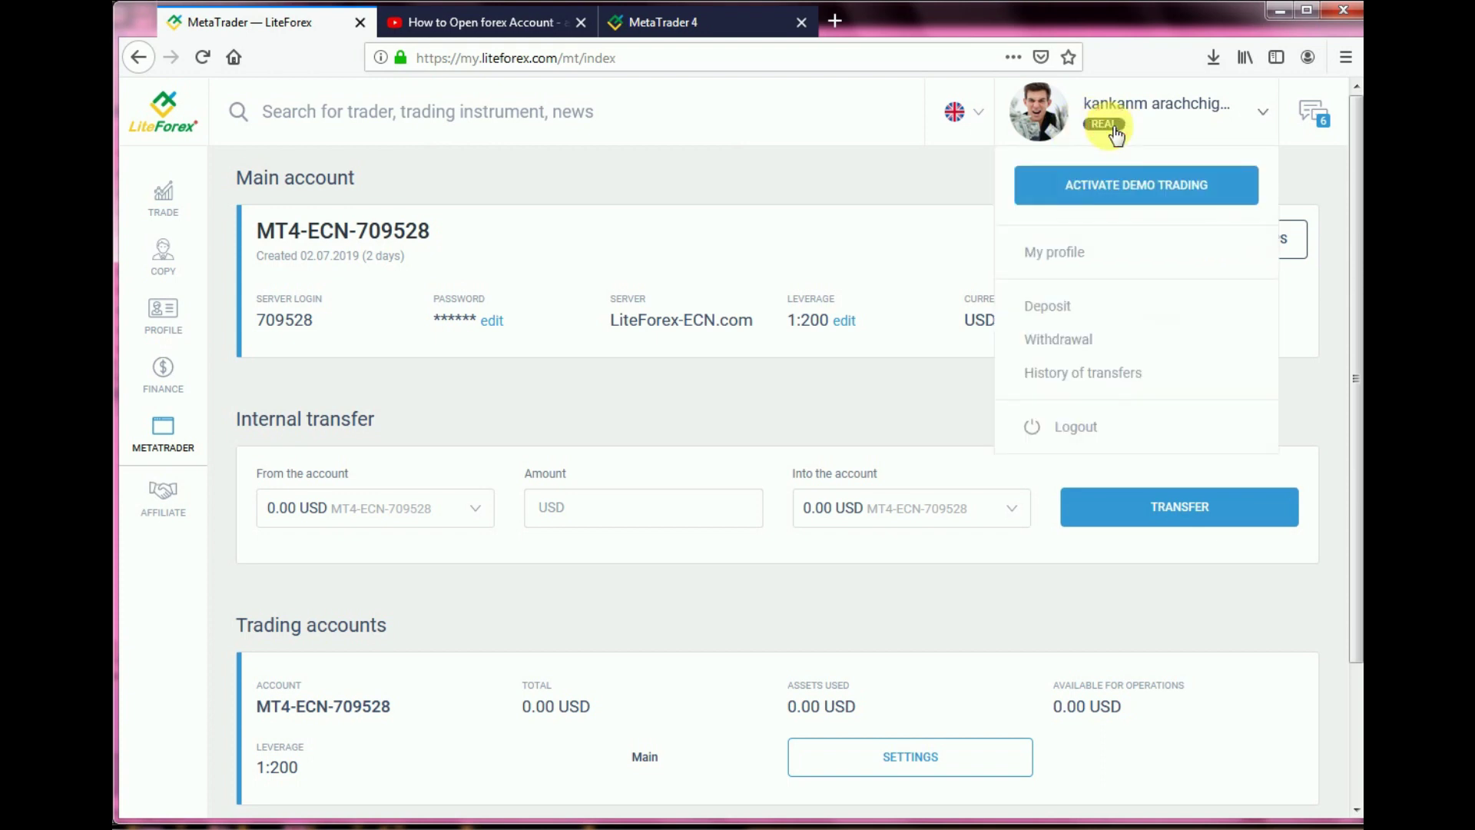
left_click(1138, 191)
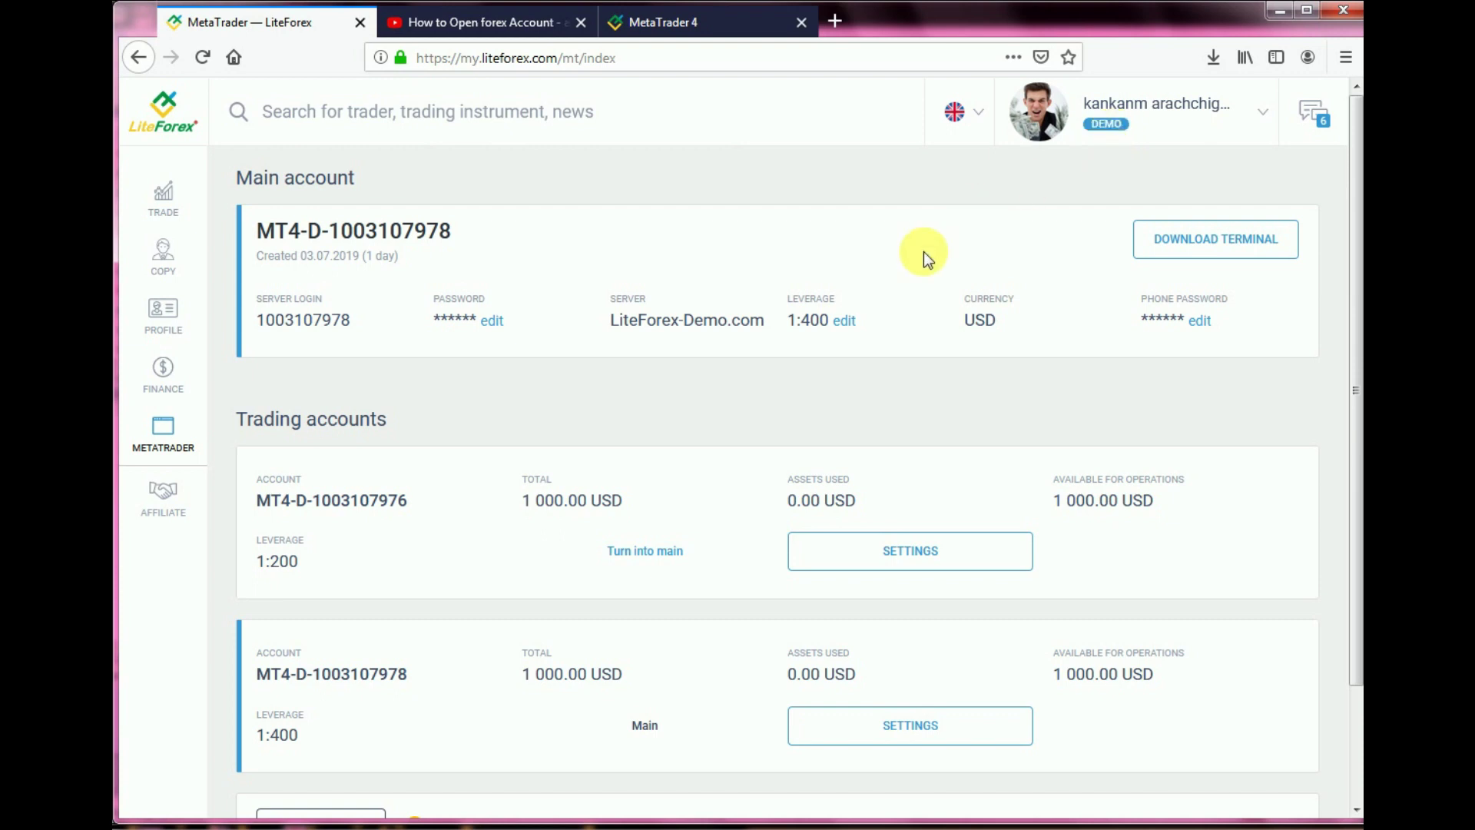
Open a new MT4 DEMO trading account with 1:400 leverage and USD as the currency.
scroll(831, 348, "down", 3)
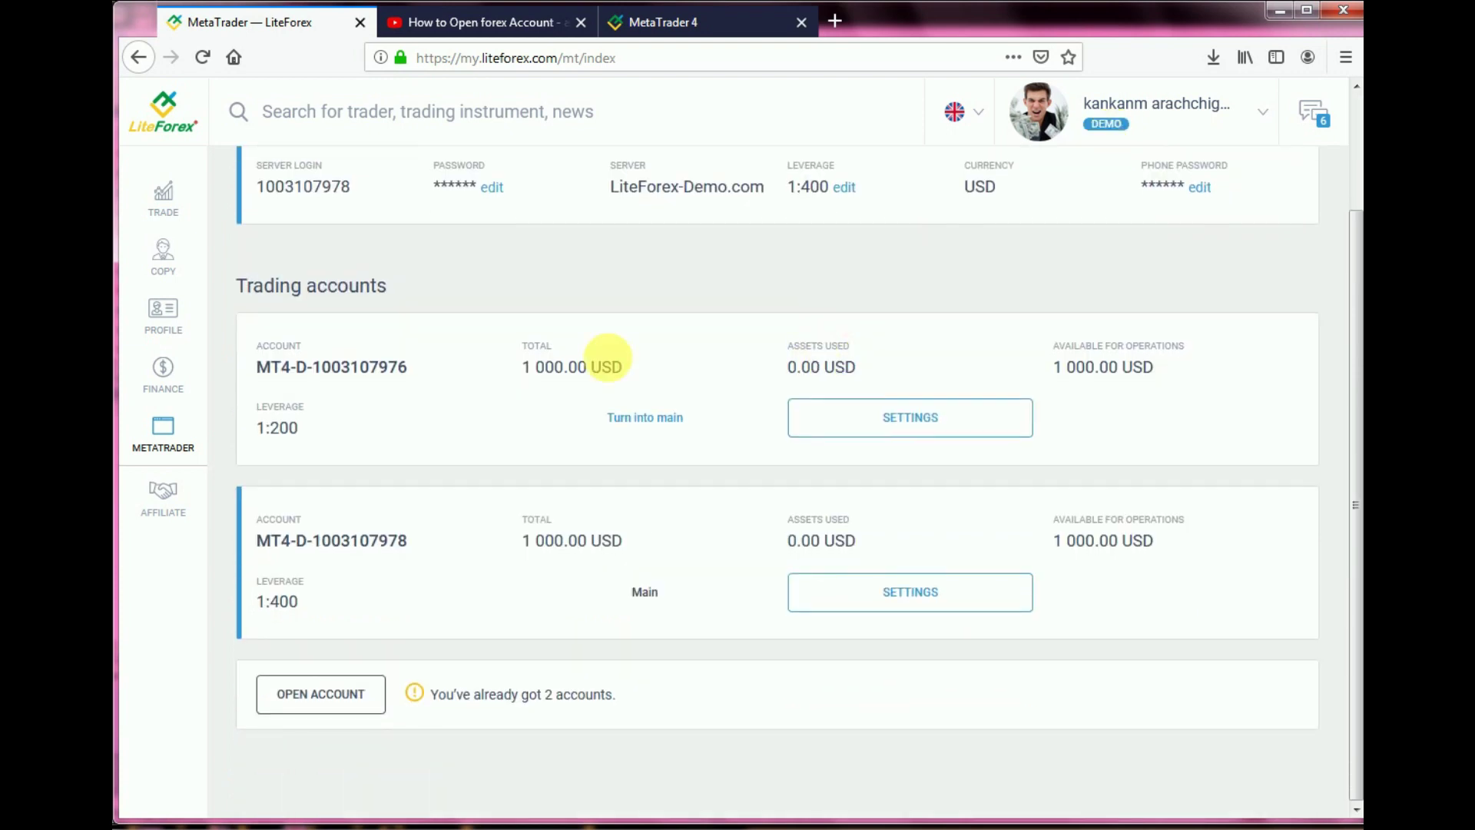
left_click(162, 434)
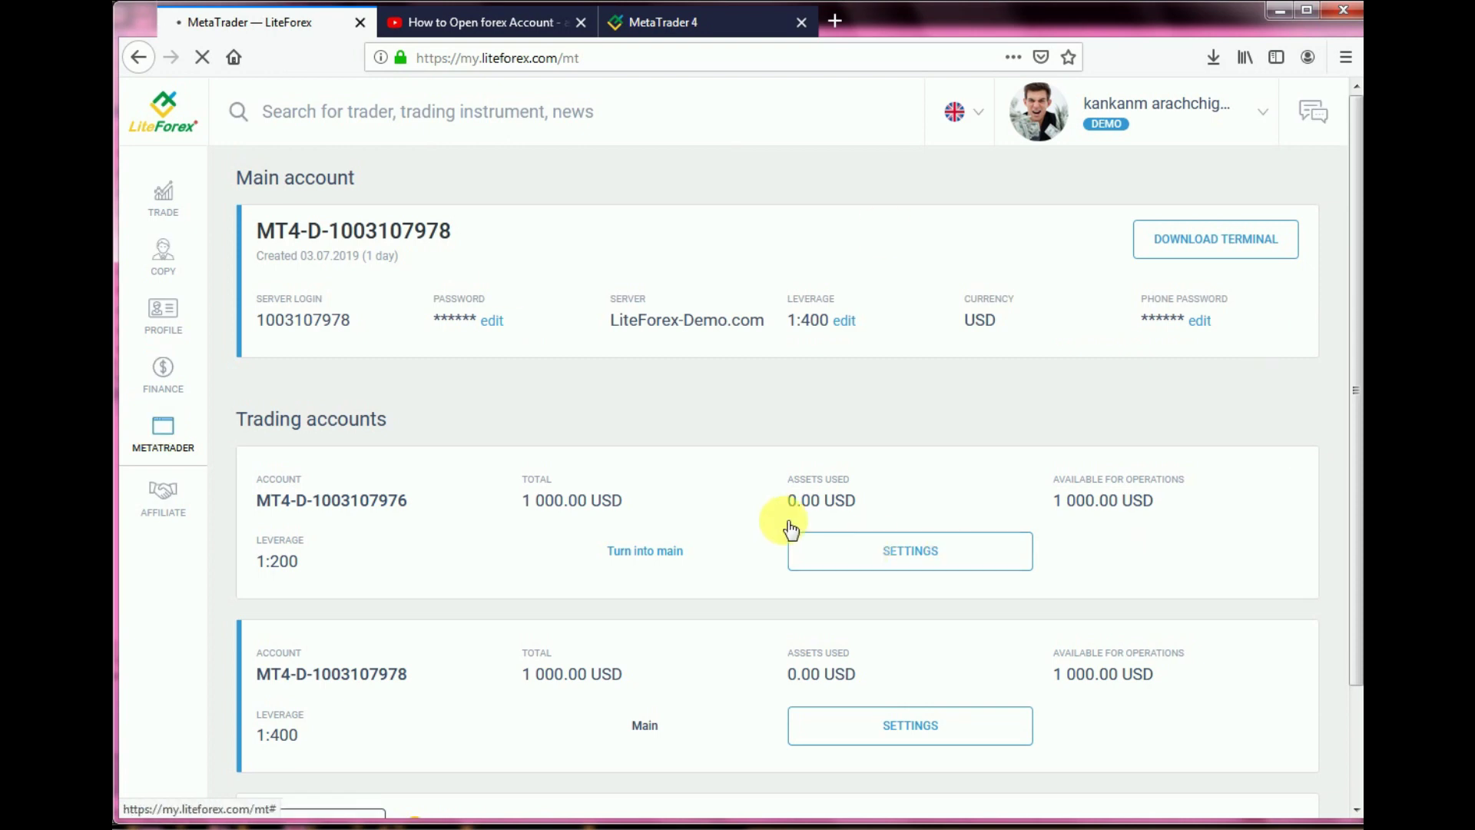
scroll(785, 515, "down", 3)
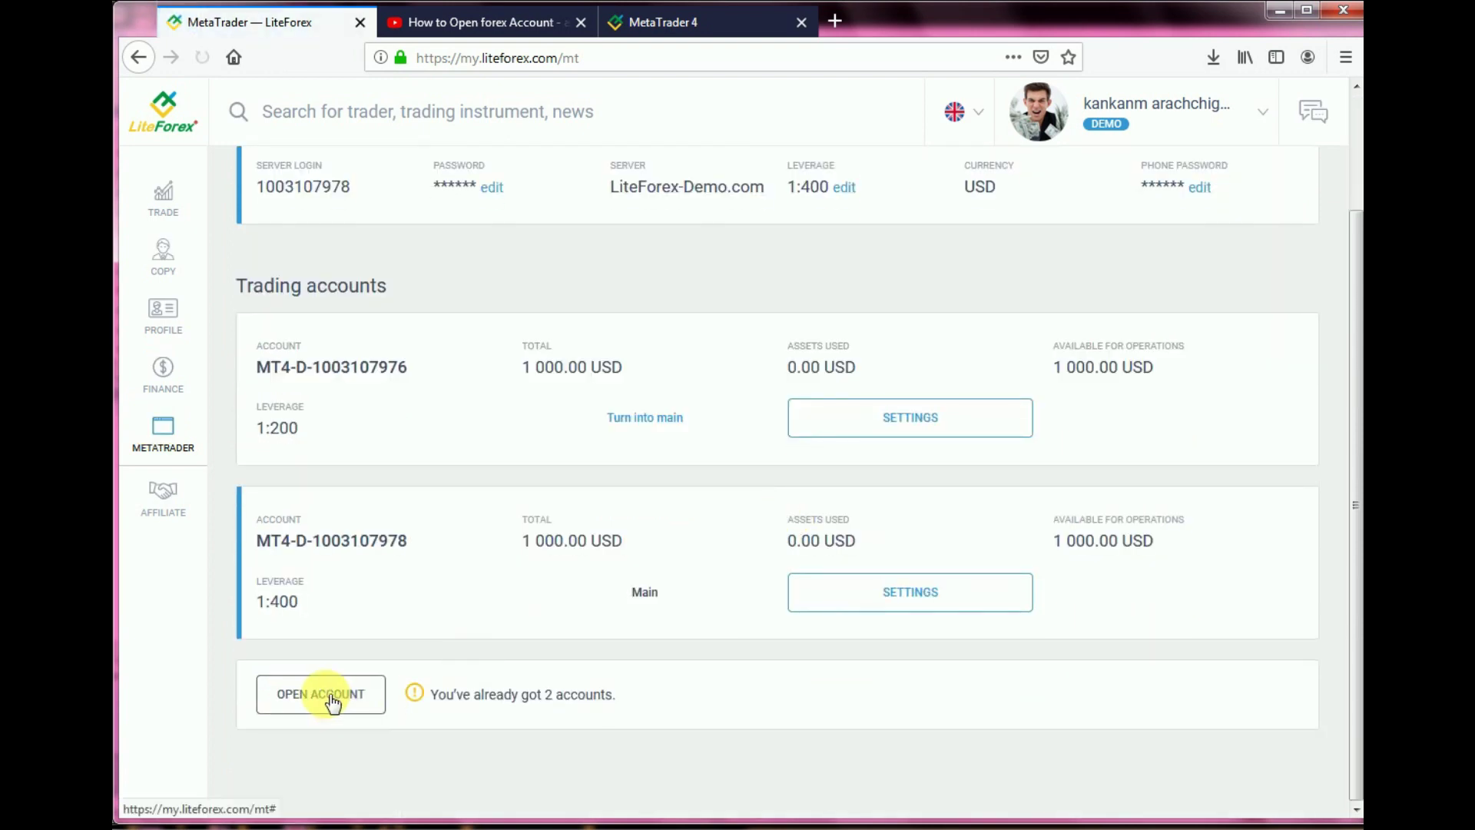
left_click(332, 699)
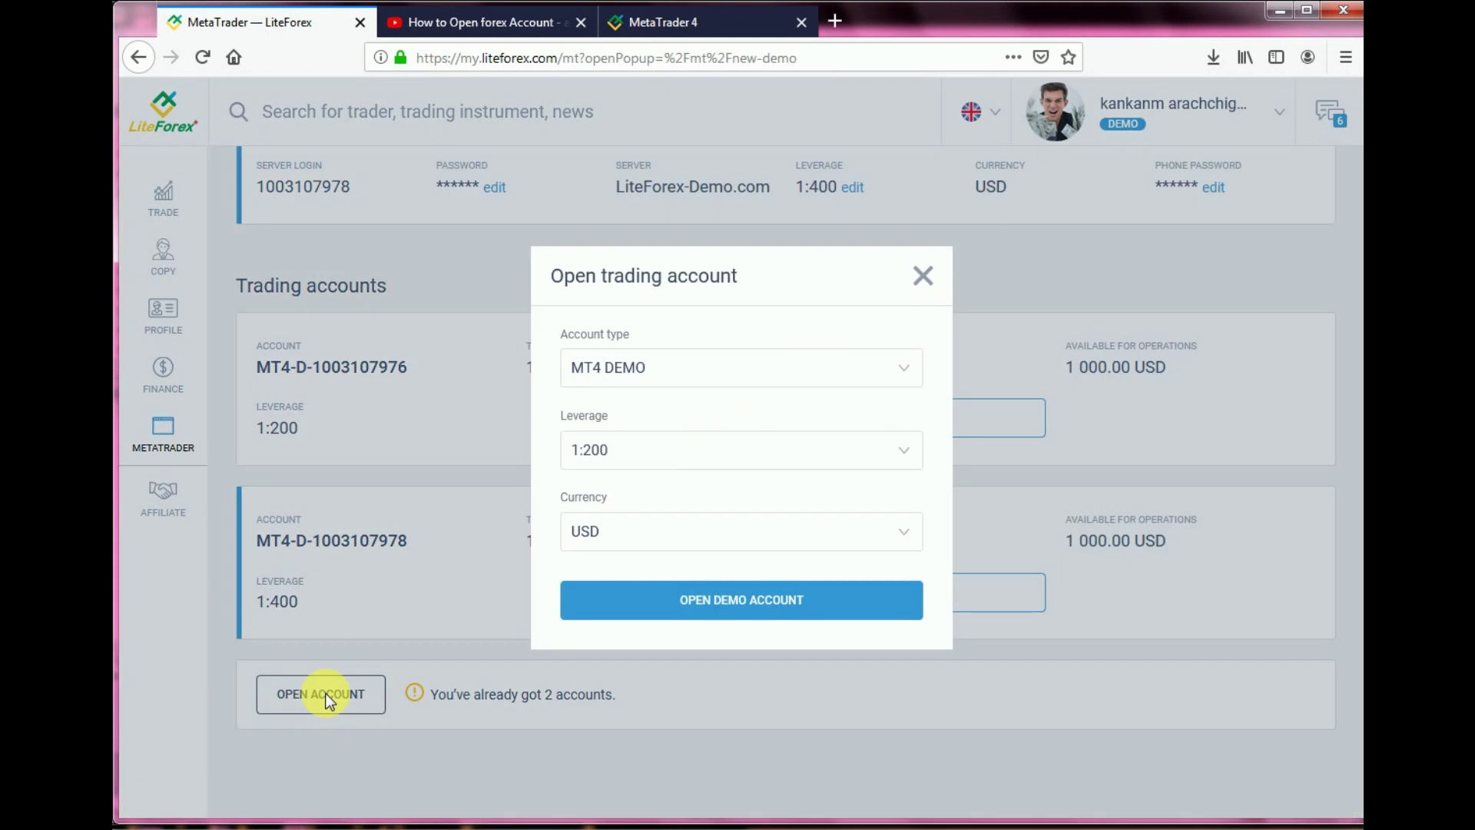
left_click(880, 441)
scroll(662, 635, "down", 2)
left_click(603, 623)
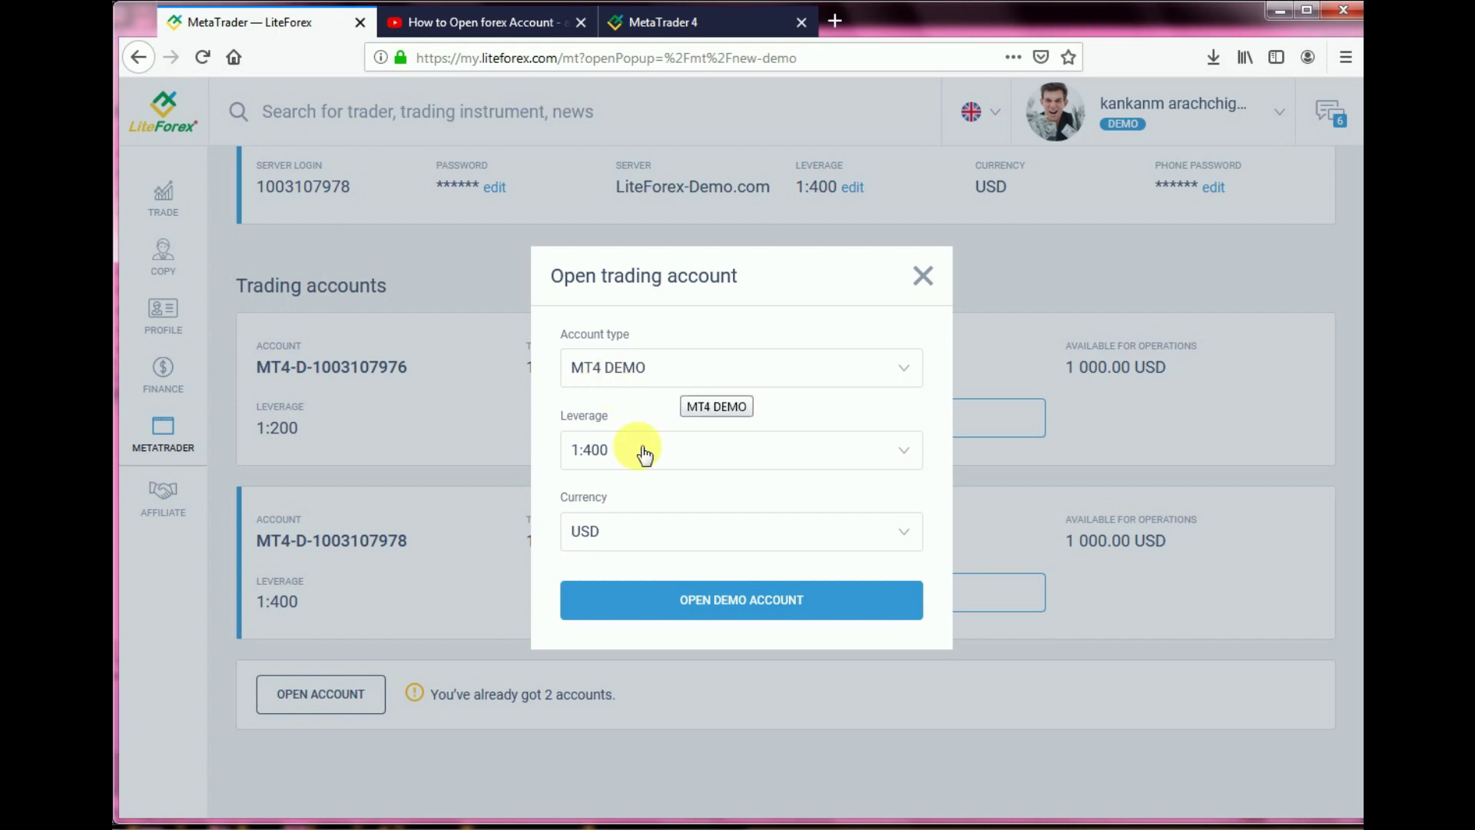
left_click(747, 603)
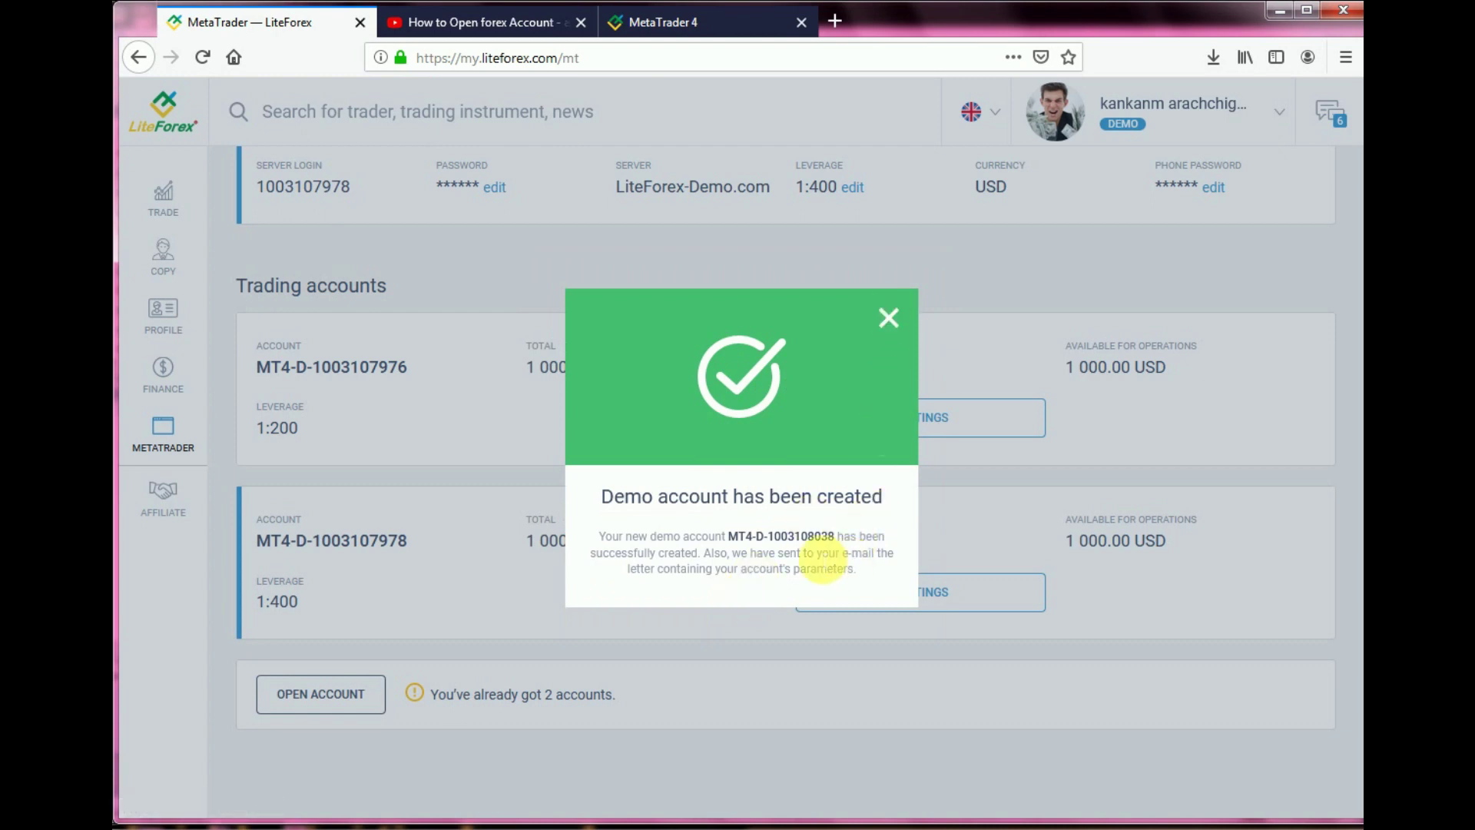
left_click(893, 317)
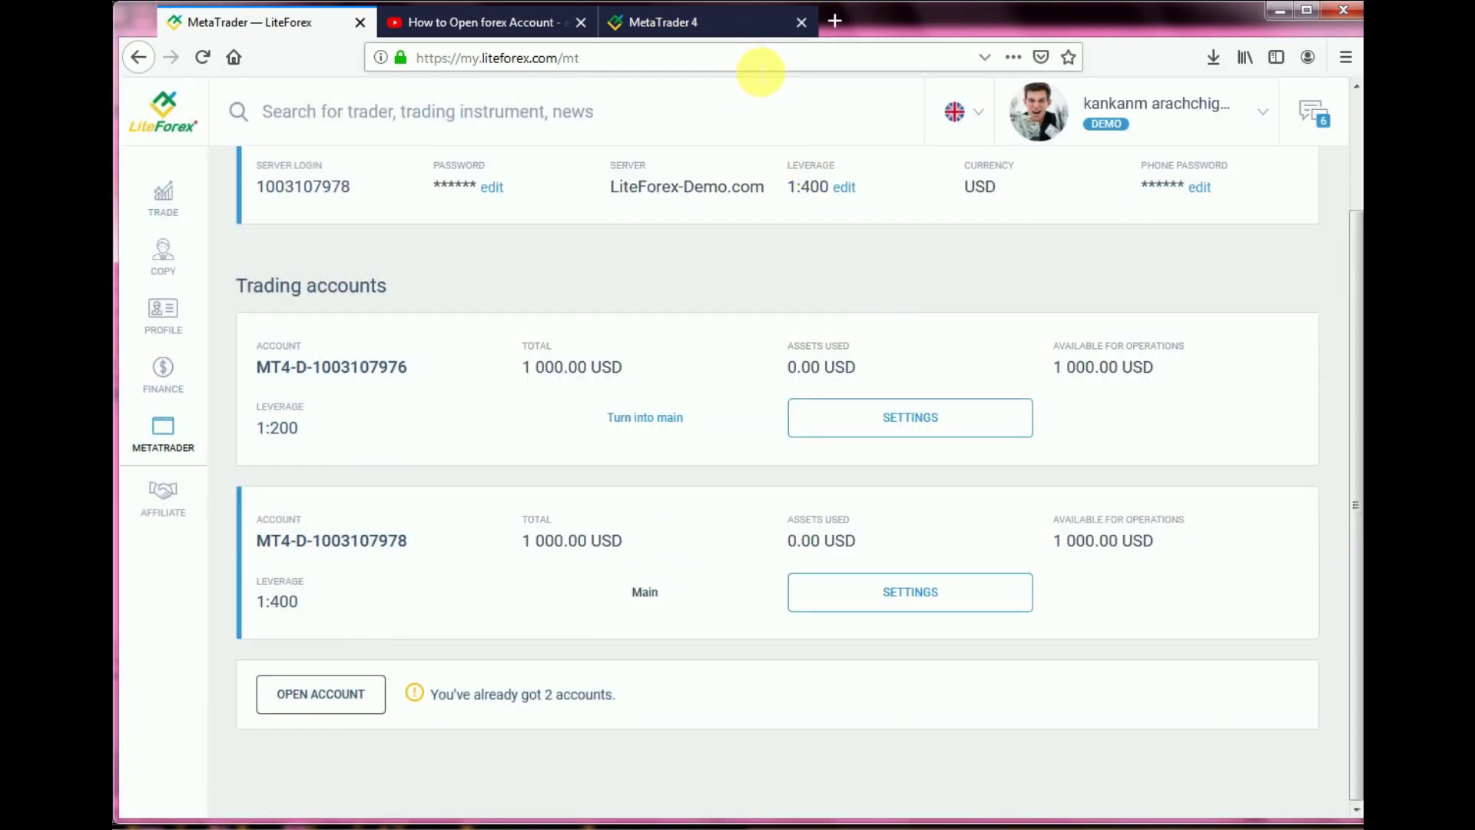
Refresh the trading accounts list and make the newly created demo account the main account.
left_click(759, 69)
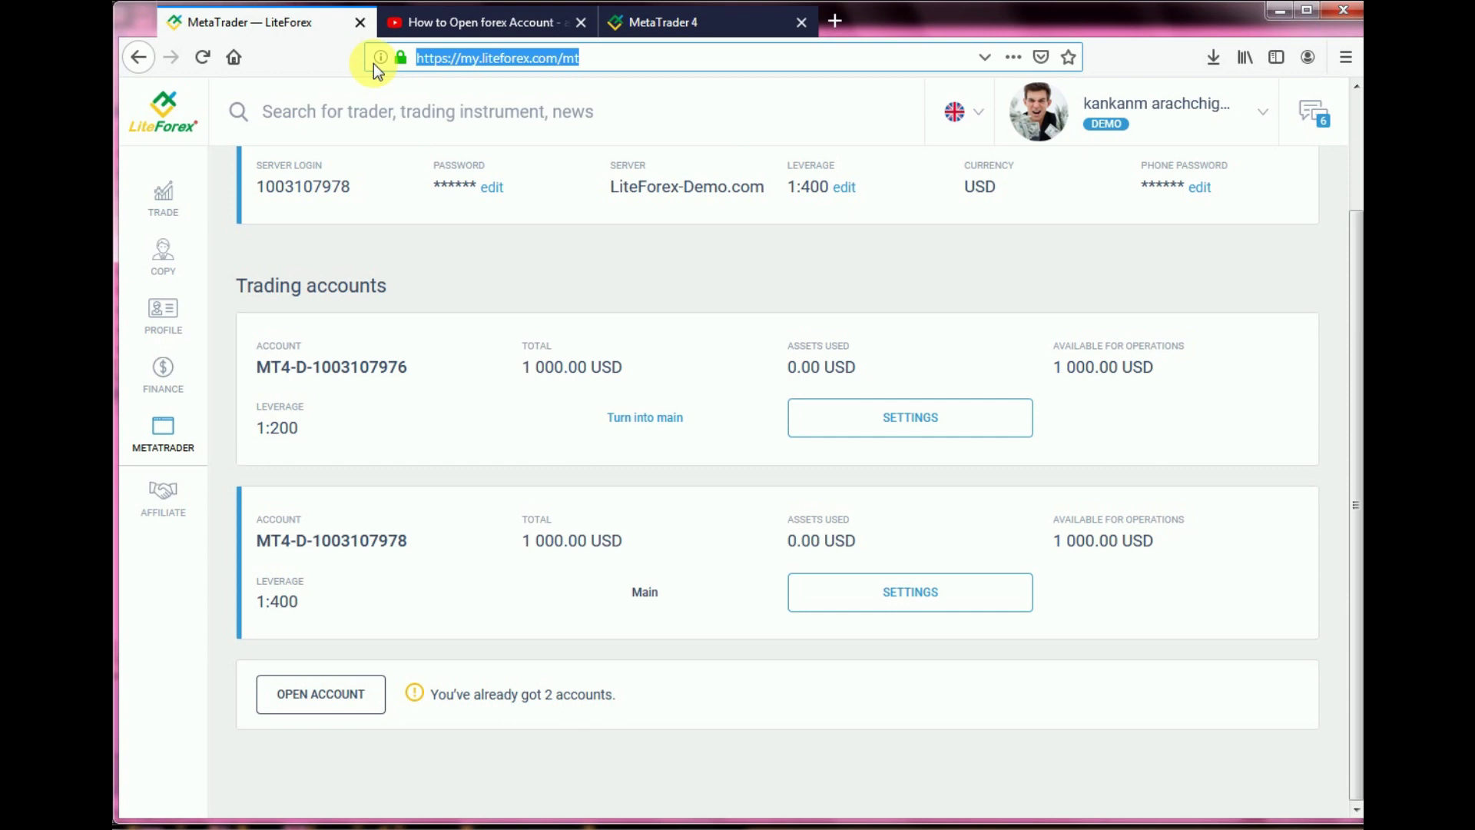
left_click(204, 58)
scroll(679, 376, "down", 2)
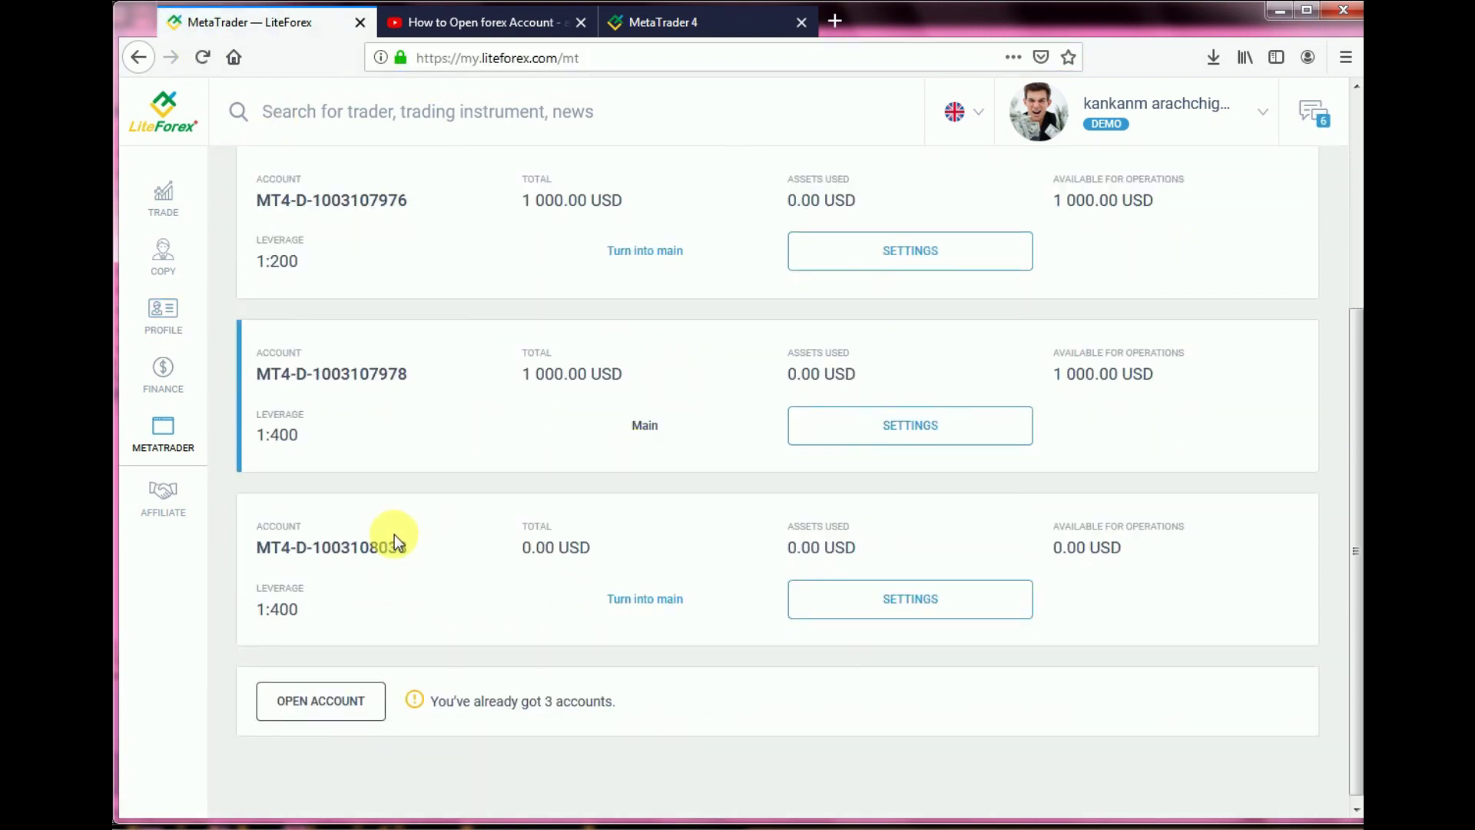
left_click_drag(408, 547, 296, 549)
left_click(442, 586)
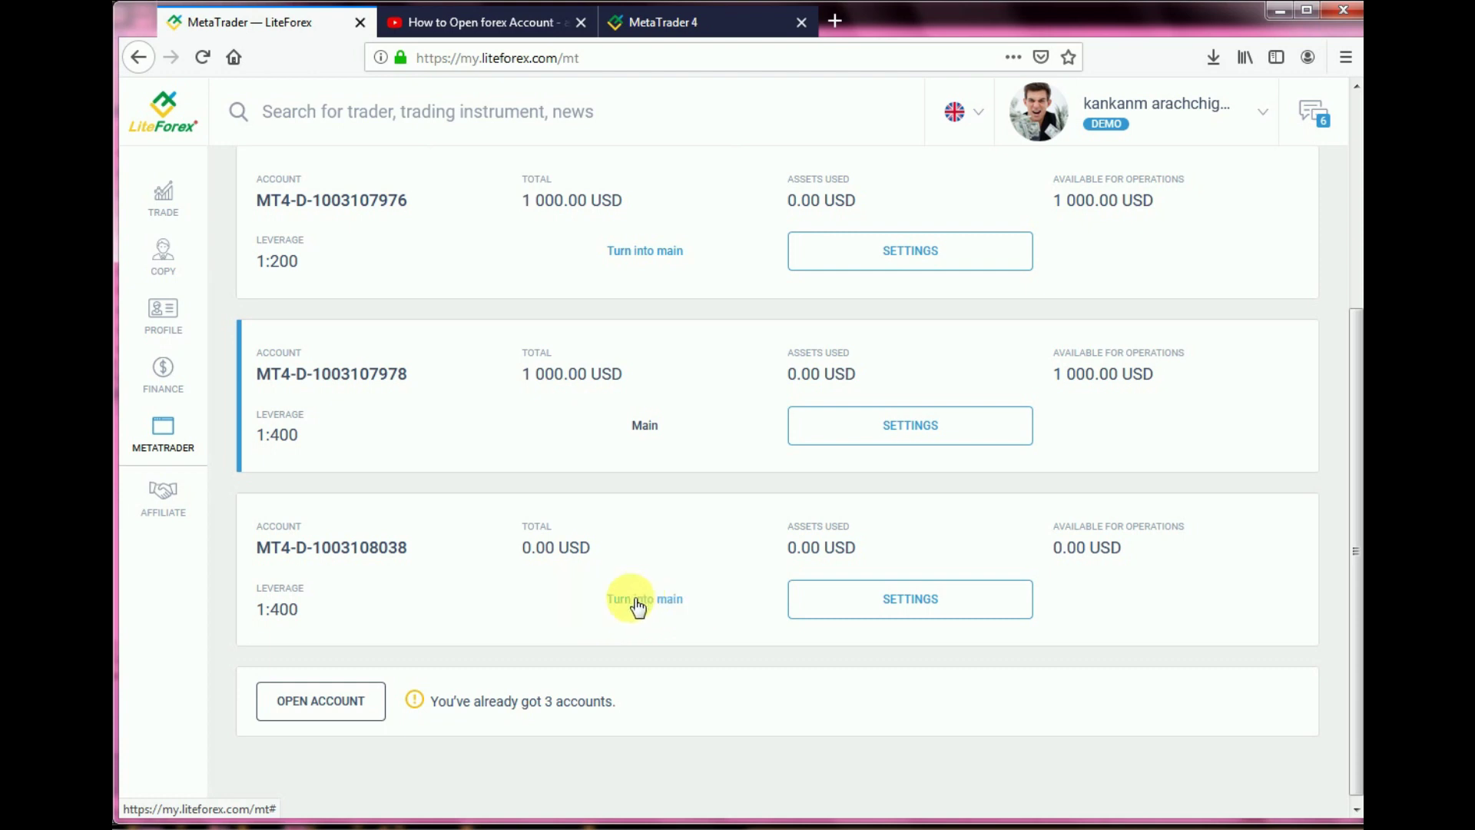
left_click(668, 605)
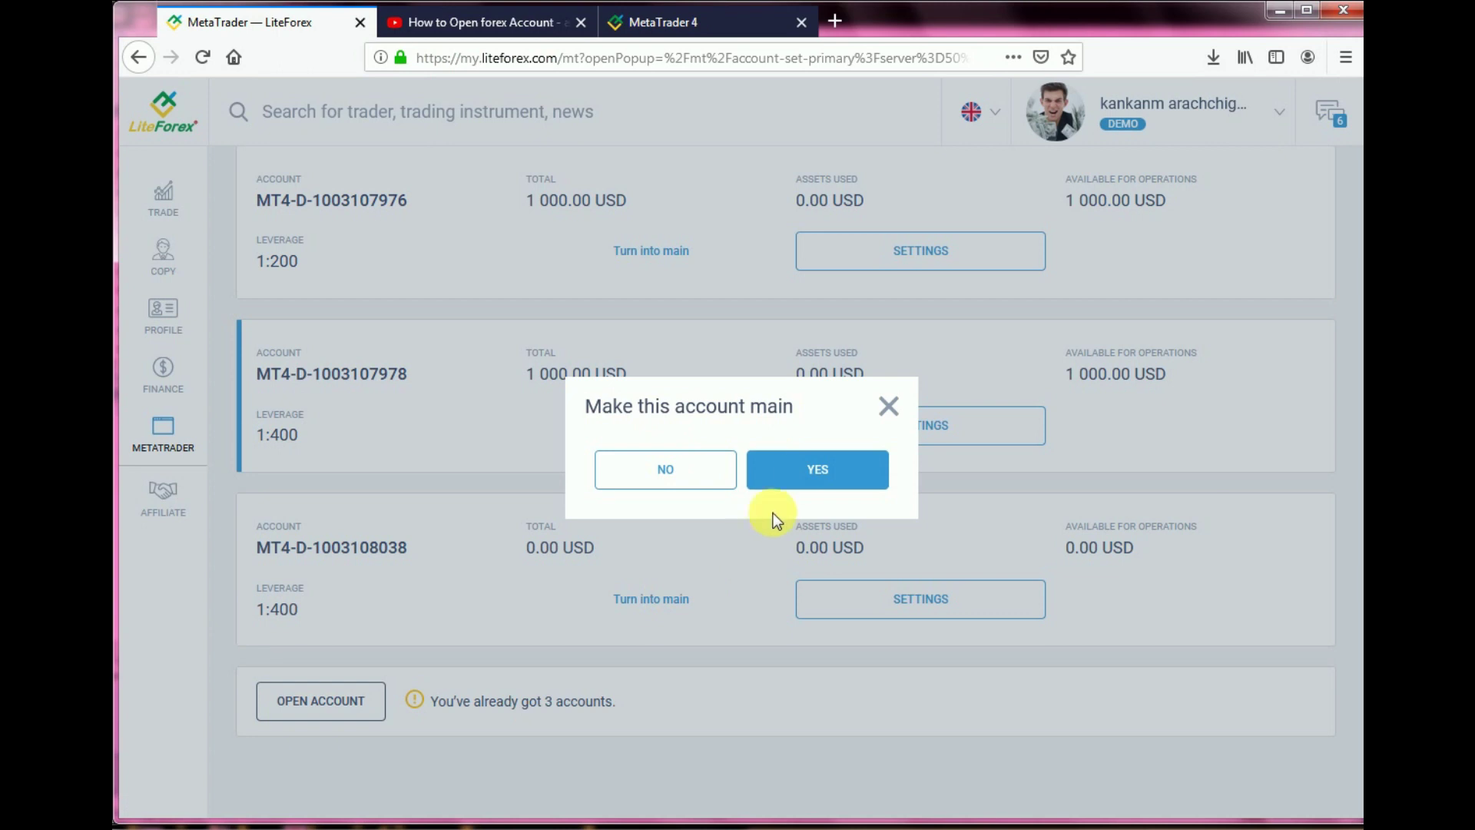
left_click(807, 478)
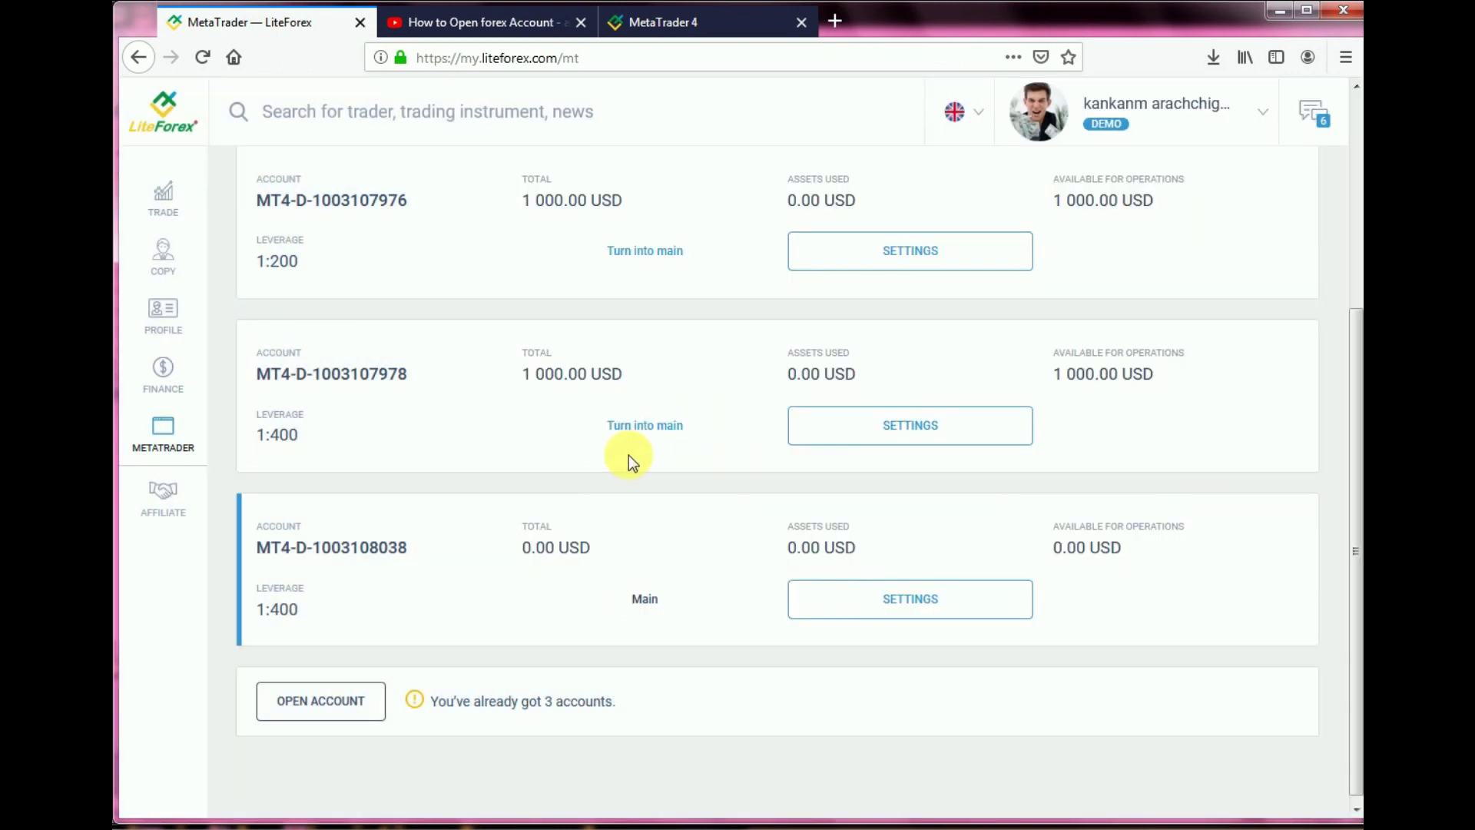
Change the main demo account's password, entering the new password and its repetition, and decline saving it in the browser.
scroll(753, 487, "up", 4)
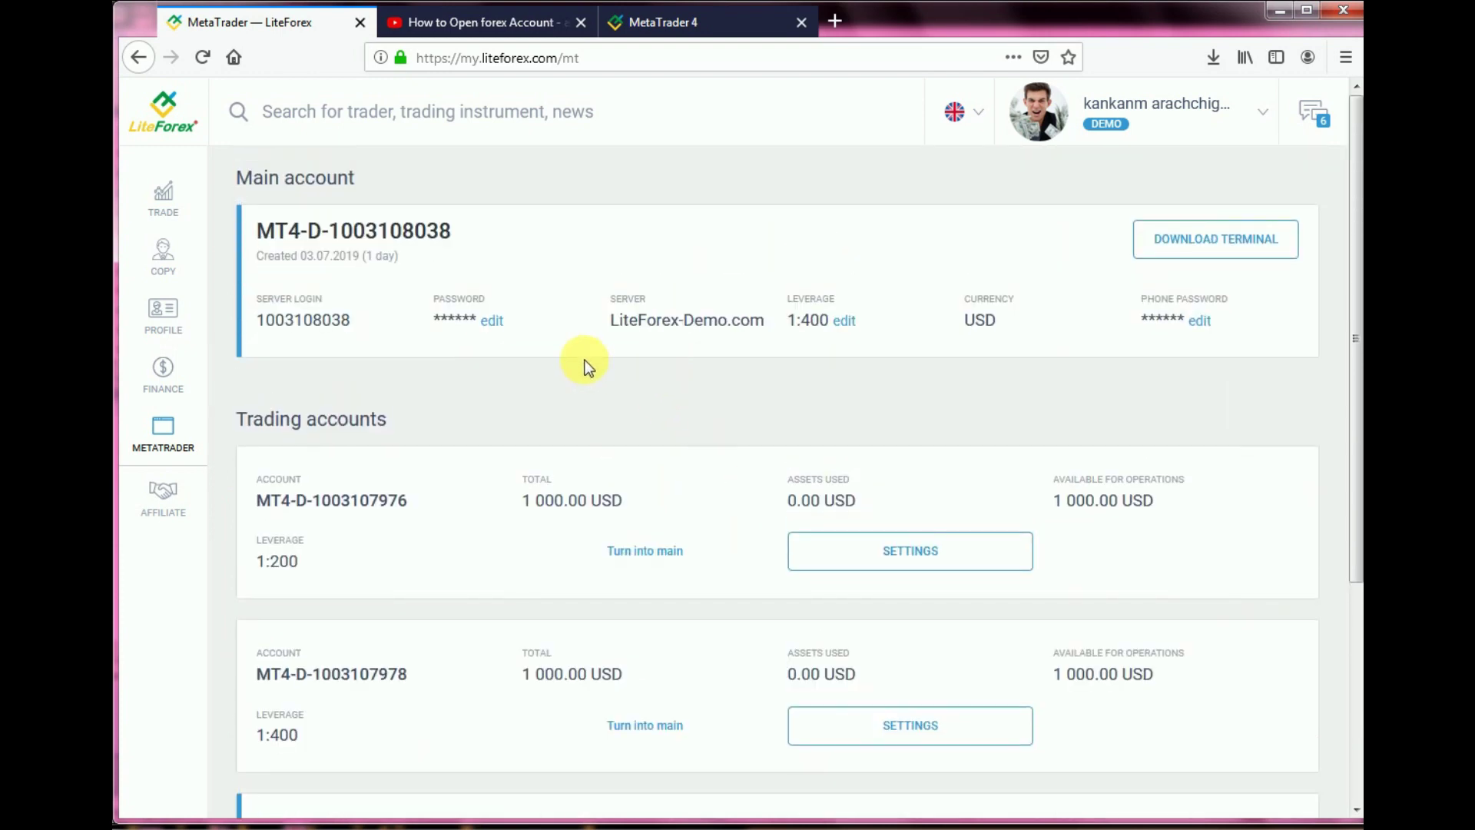
left_click(495, 323)
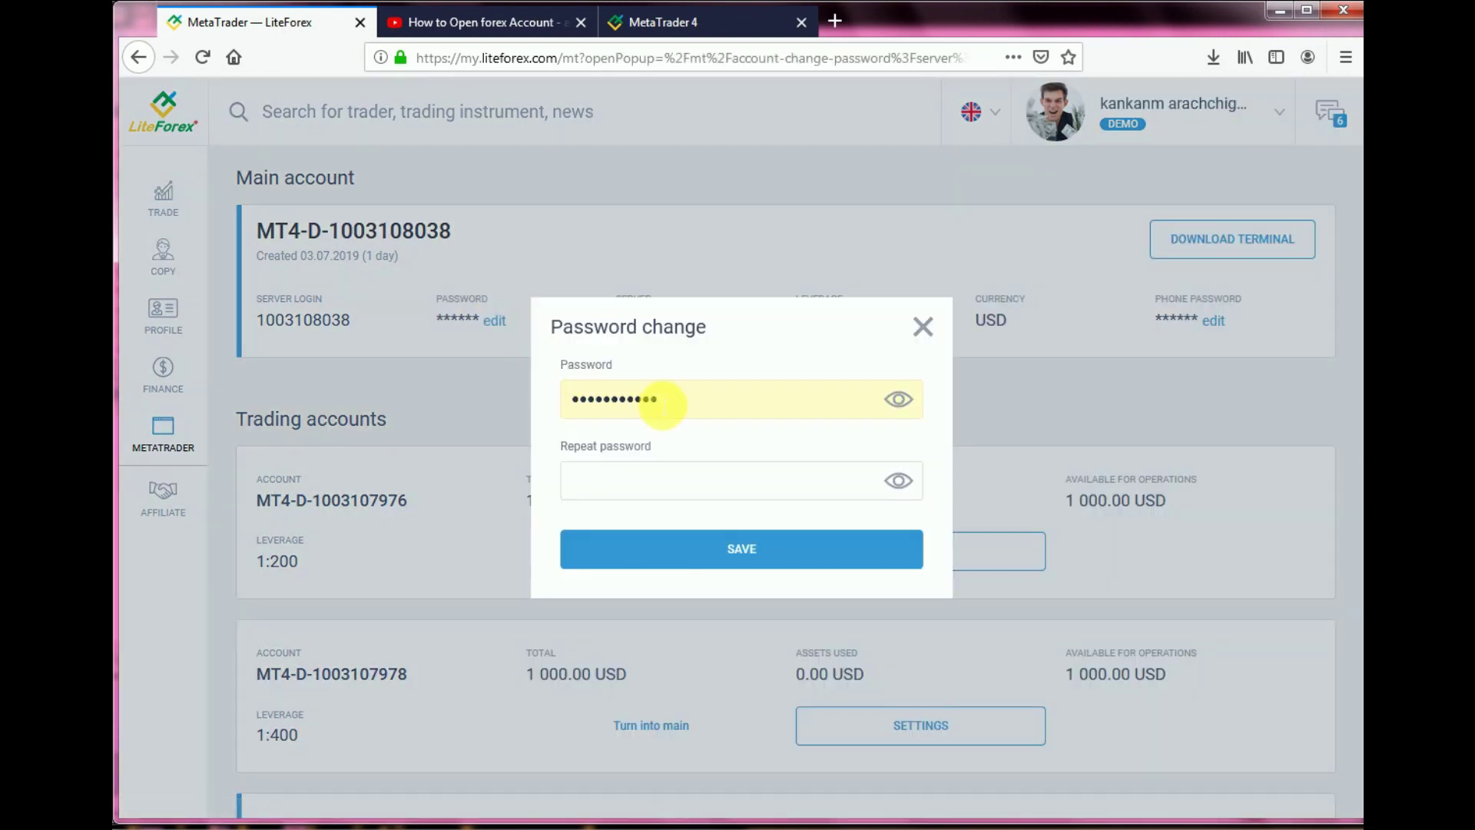
left_click_drag(668, 401, 520, 383)
type("•")
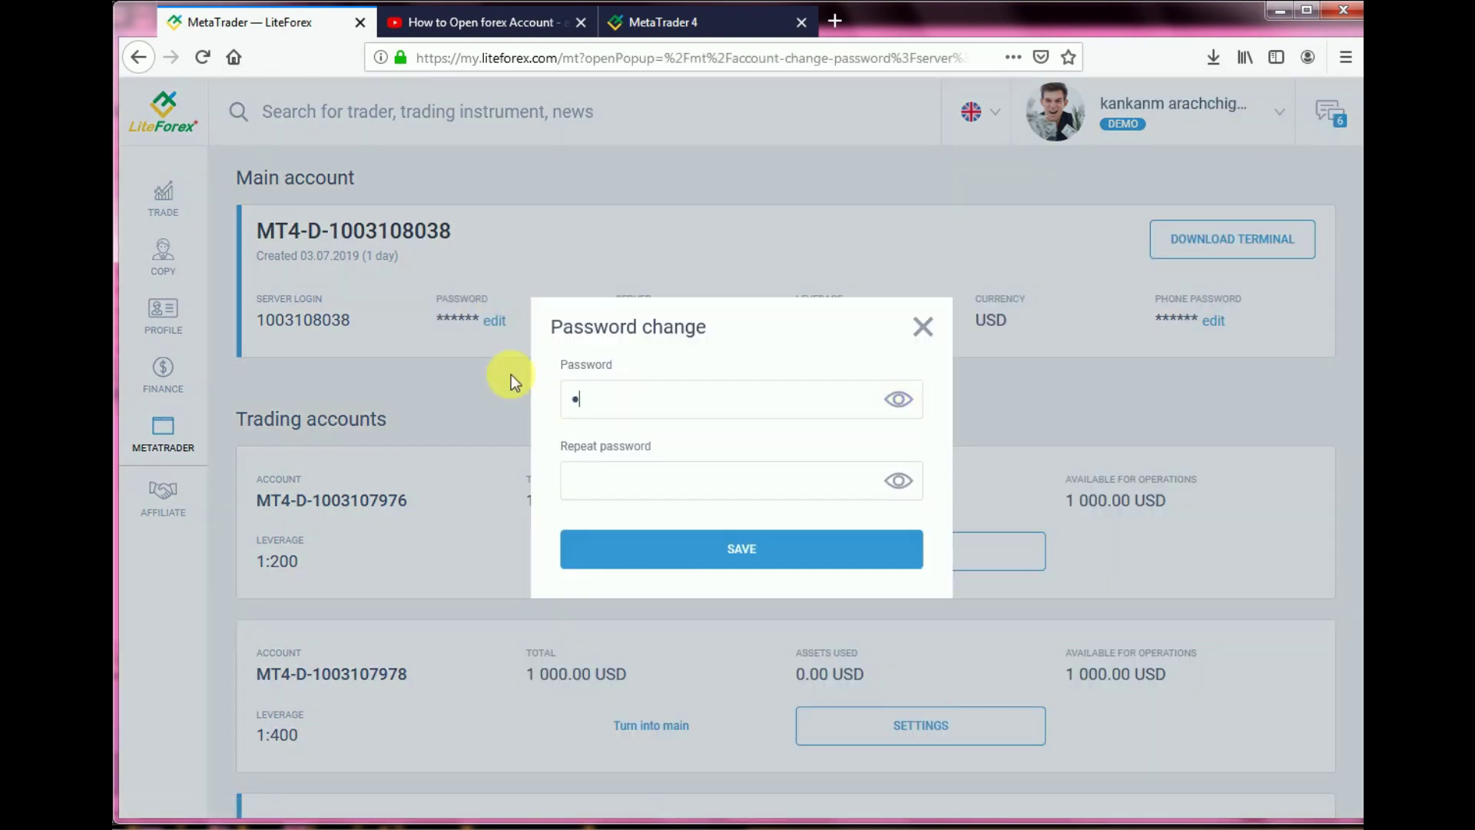
type("••••••••••••")
left_click(602, 483)
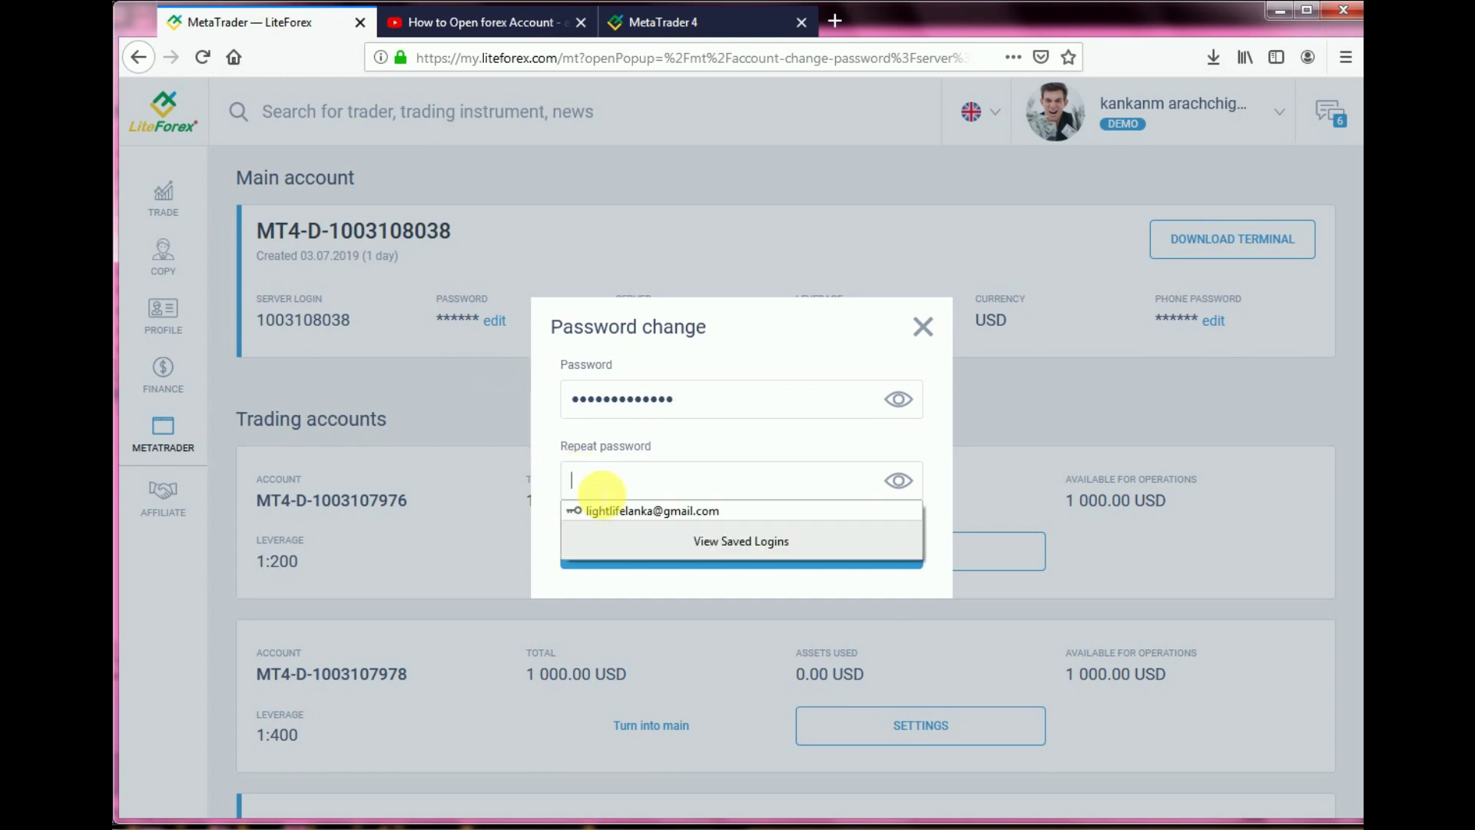
type("••••")
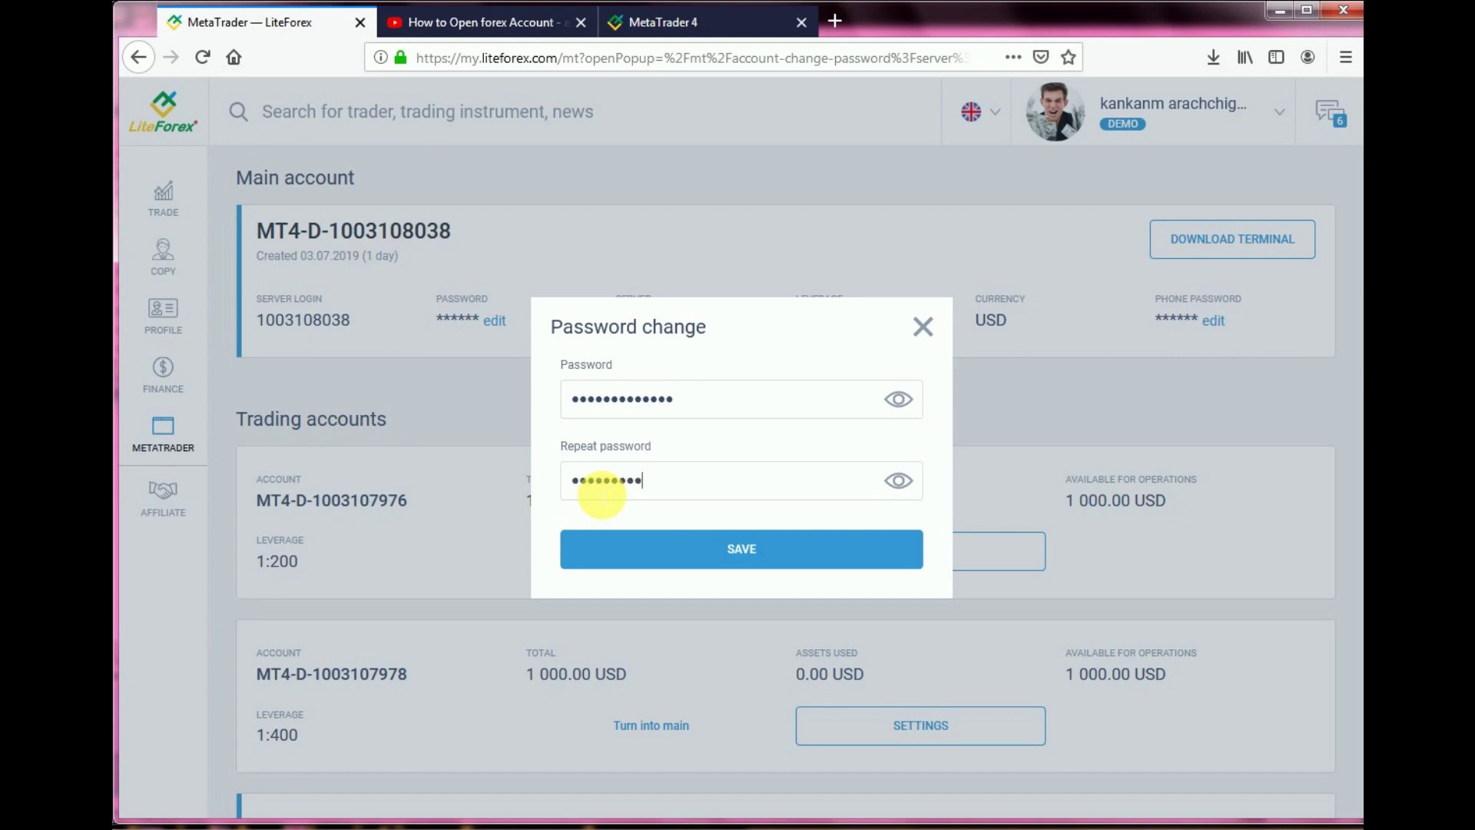
left_click(675, 555)
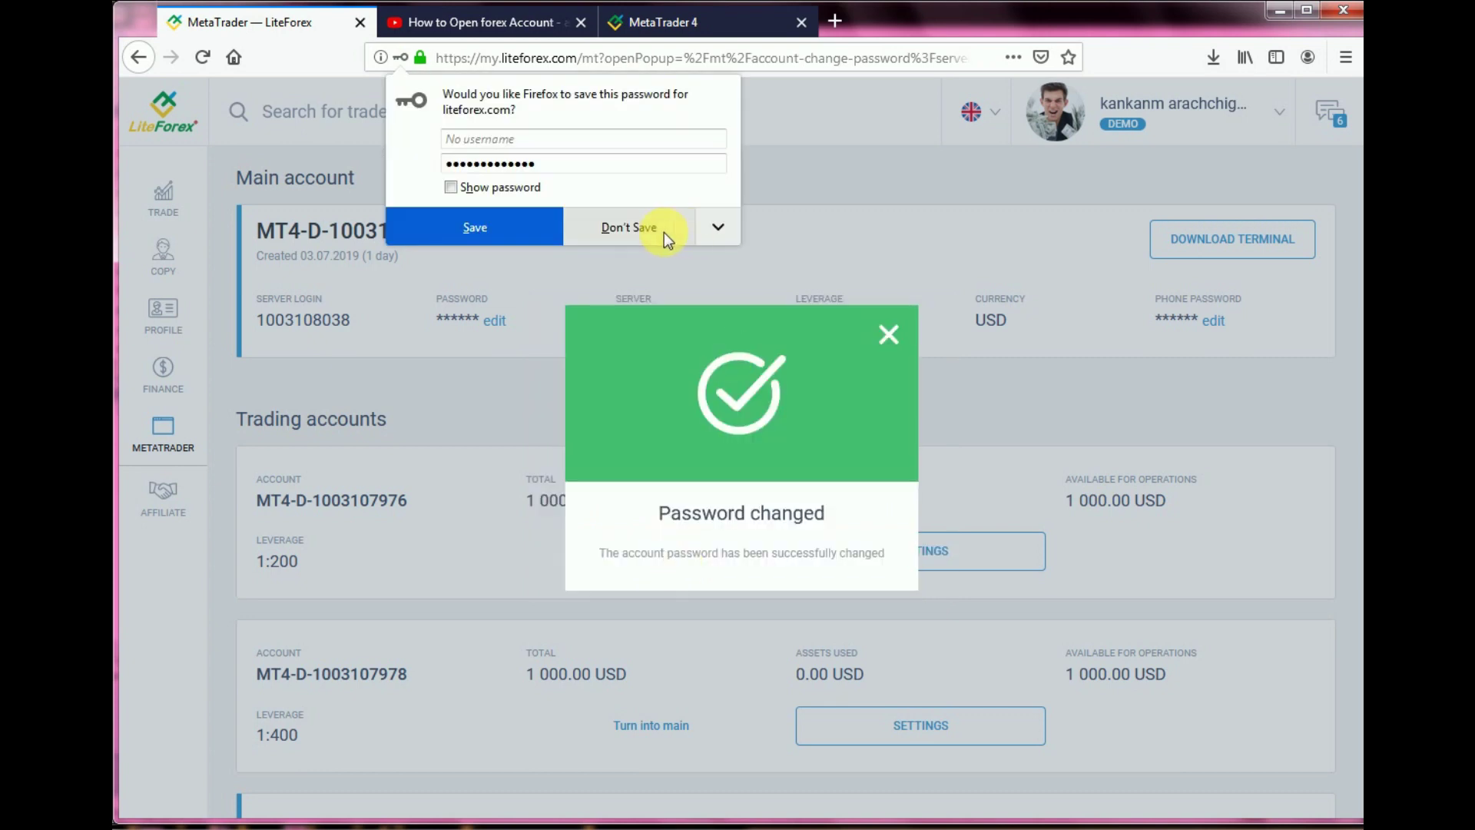
left_click(661, 230)
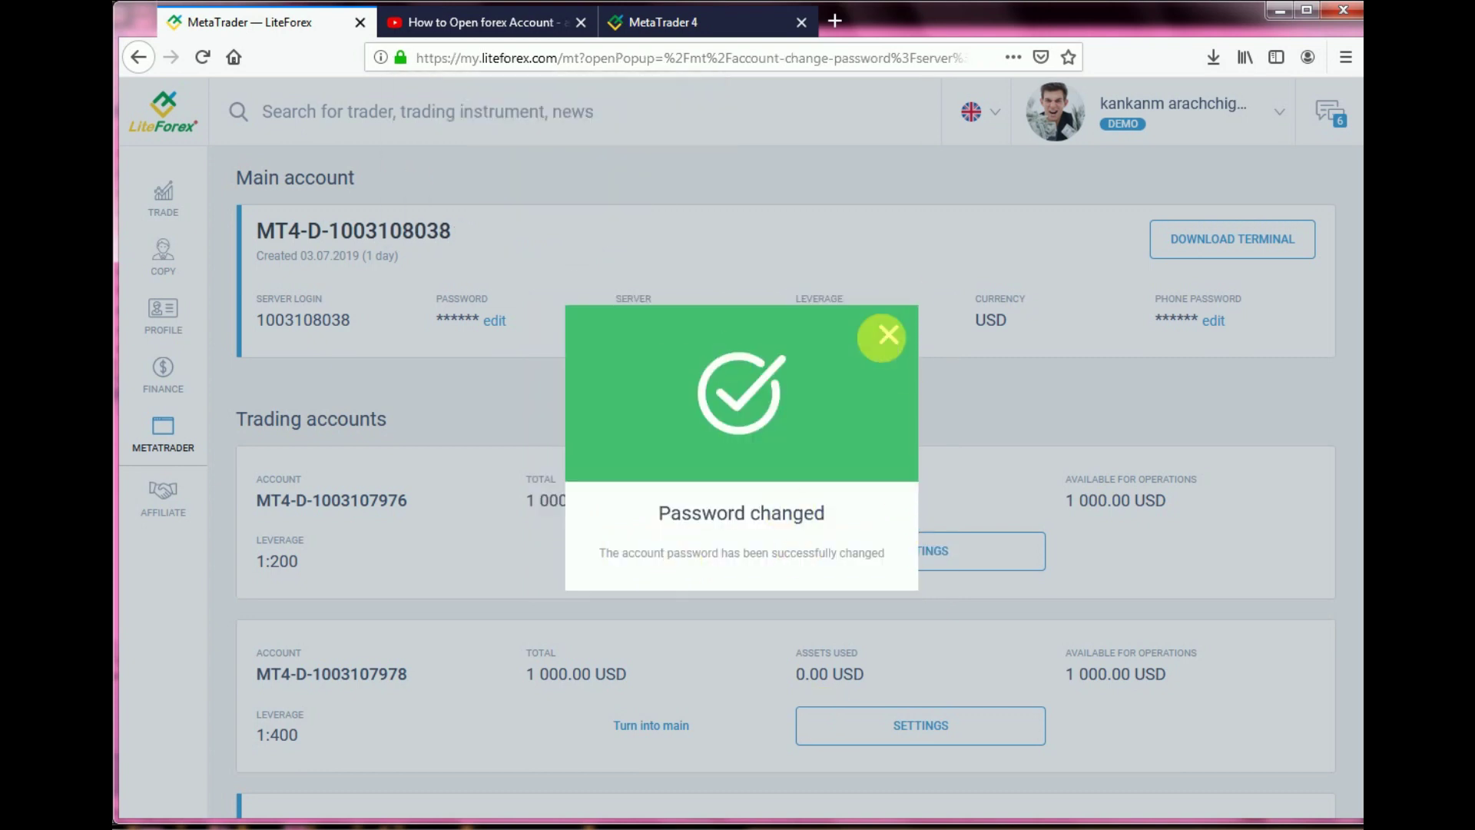
left_click(884, 336)
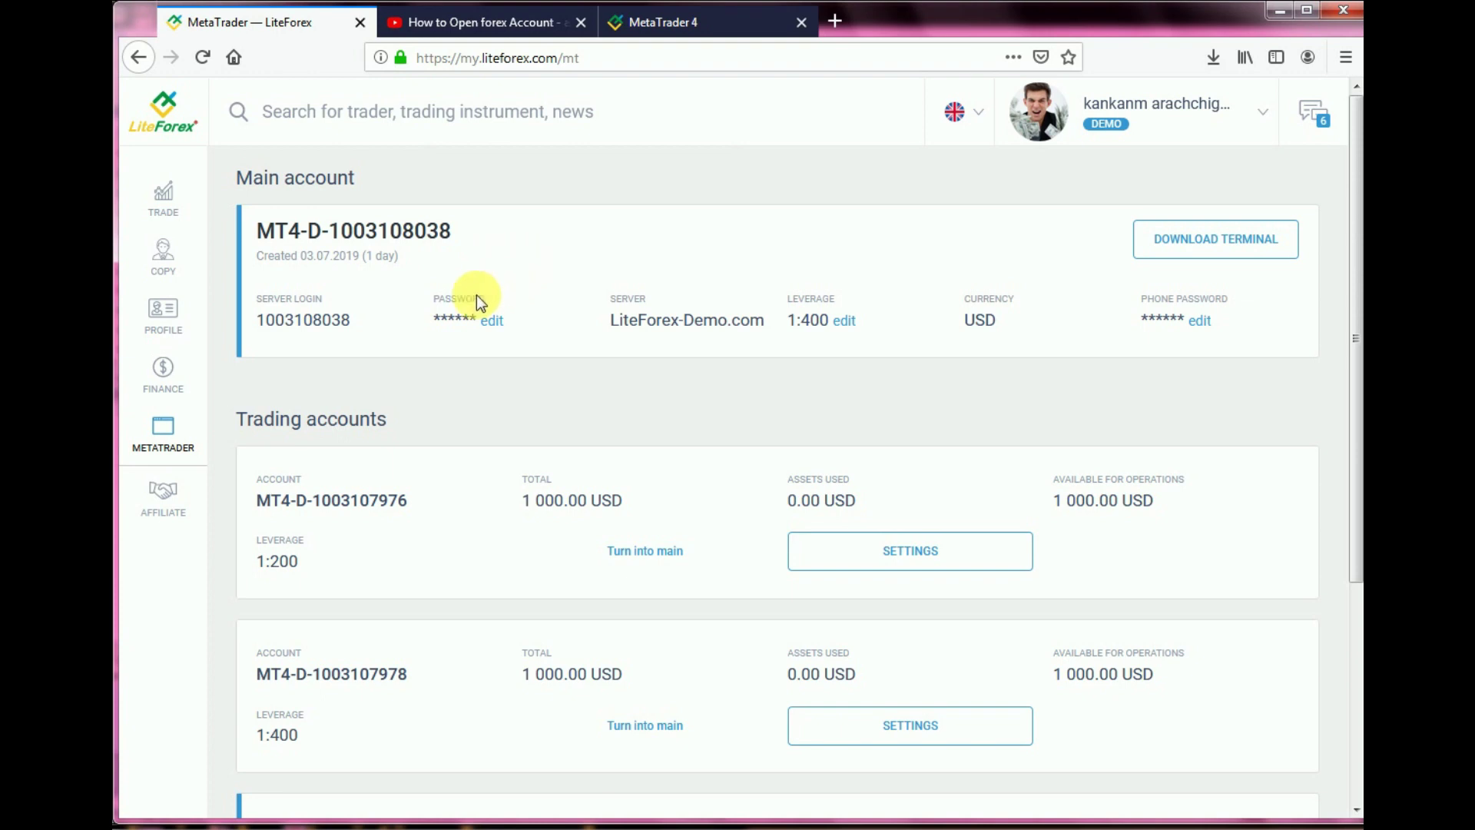
Open the profile page of the trading site.
left_click(187, 322)
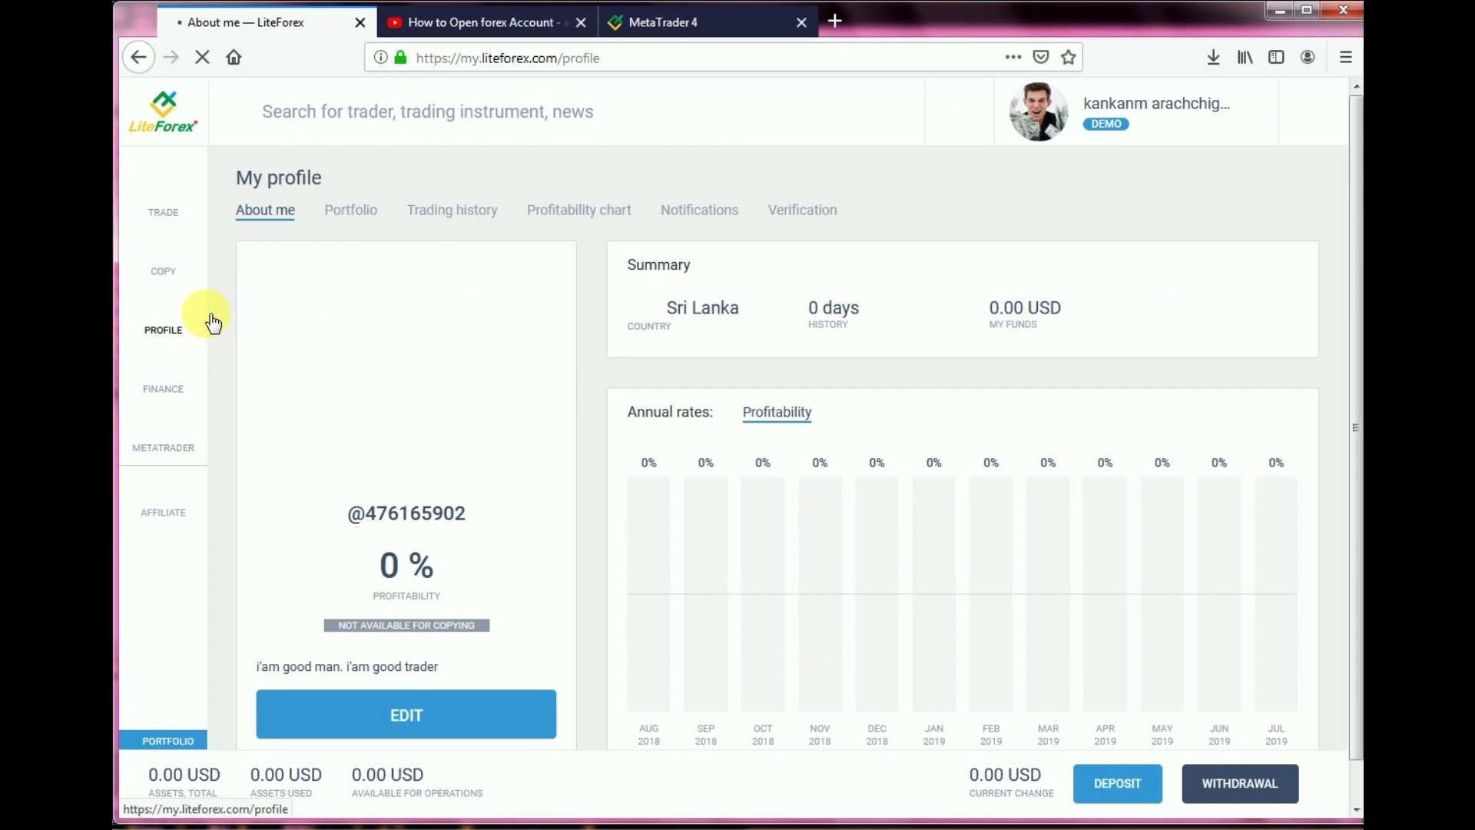
Top up the demo account with 1000.00 USD of virtual funds.
left_click(1119, 783)
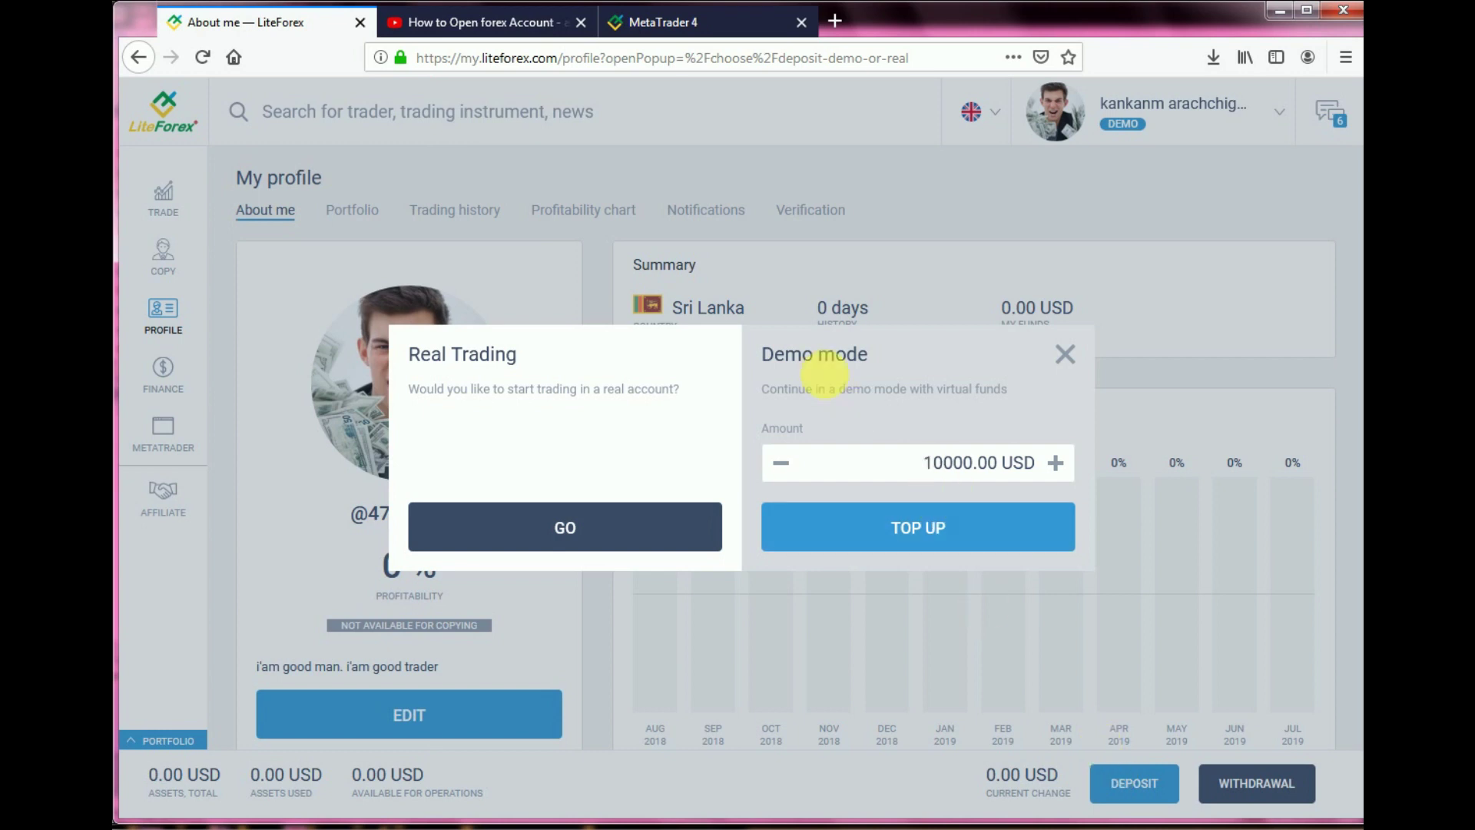
left_click(957, 461)
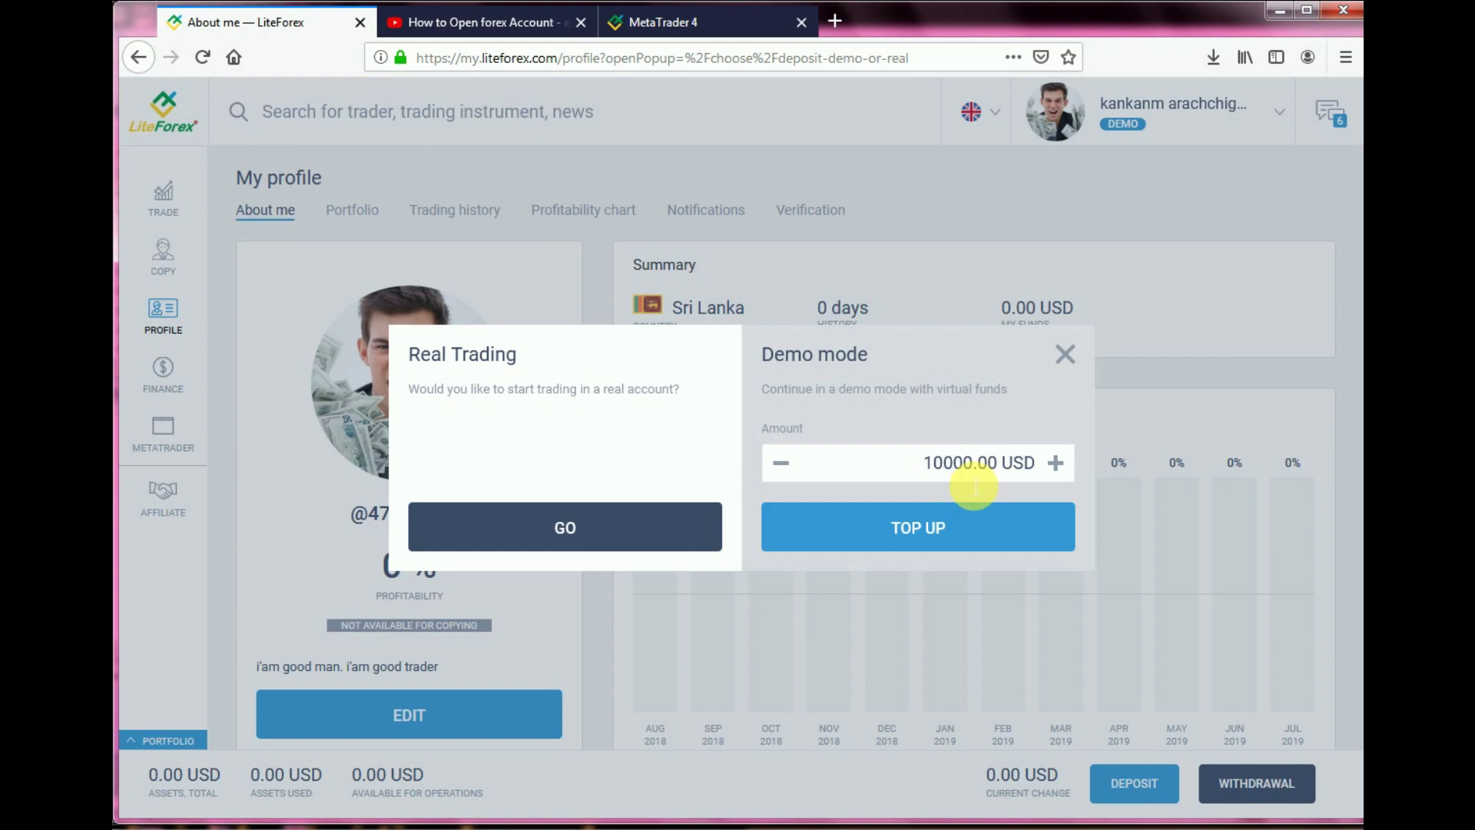
key("BackSpace")
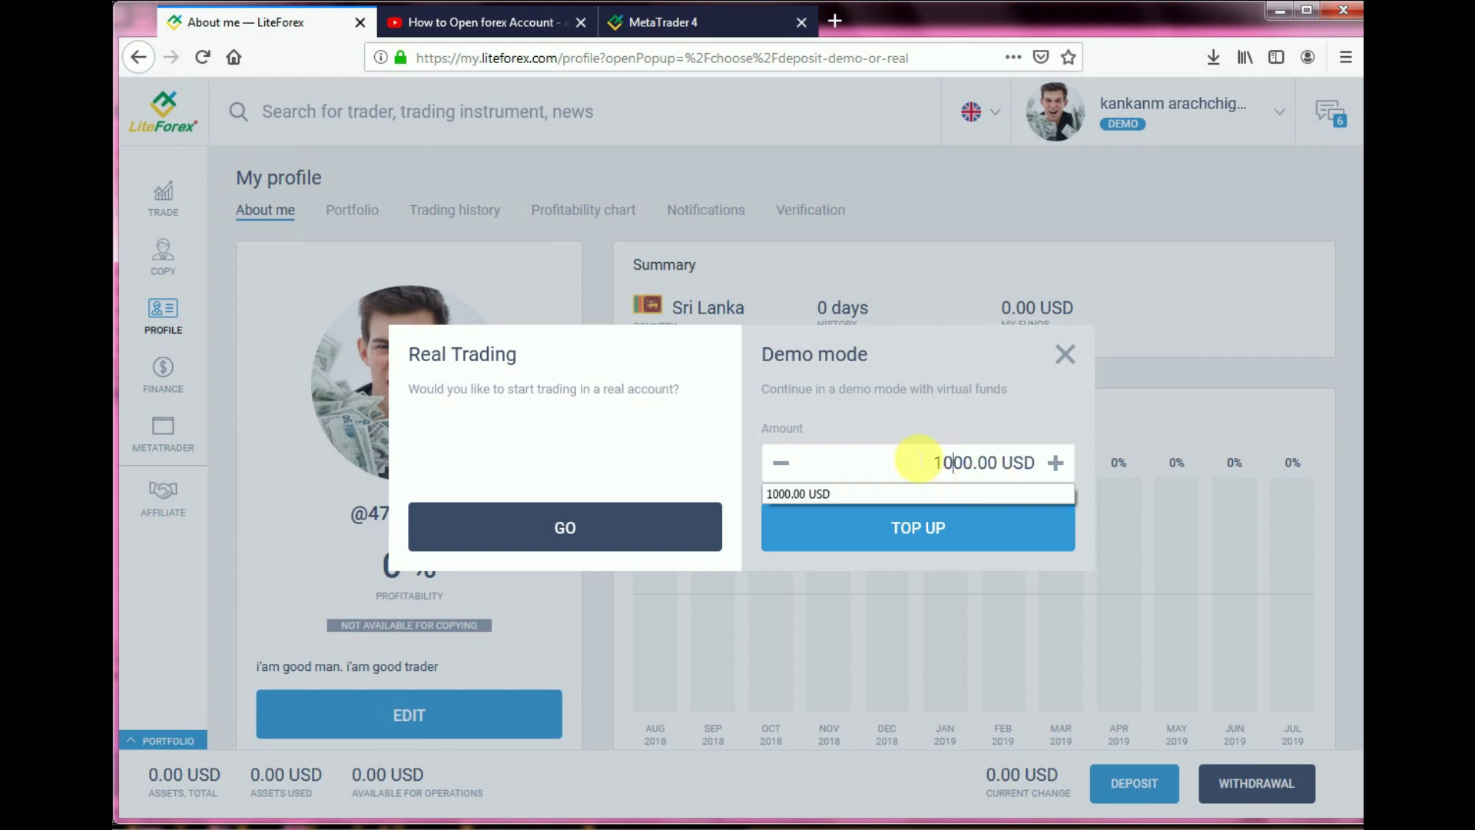
left_click(898, 462)
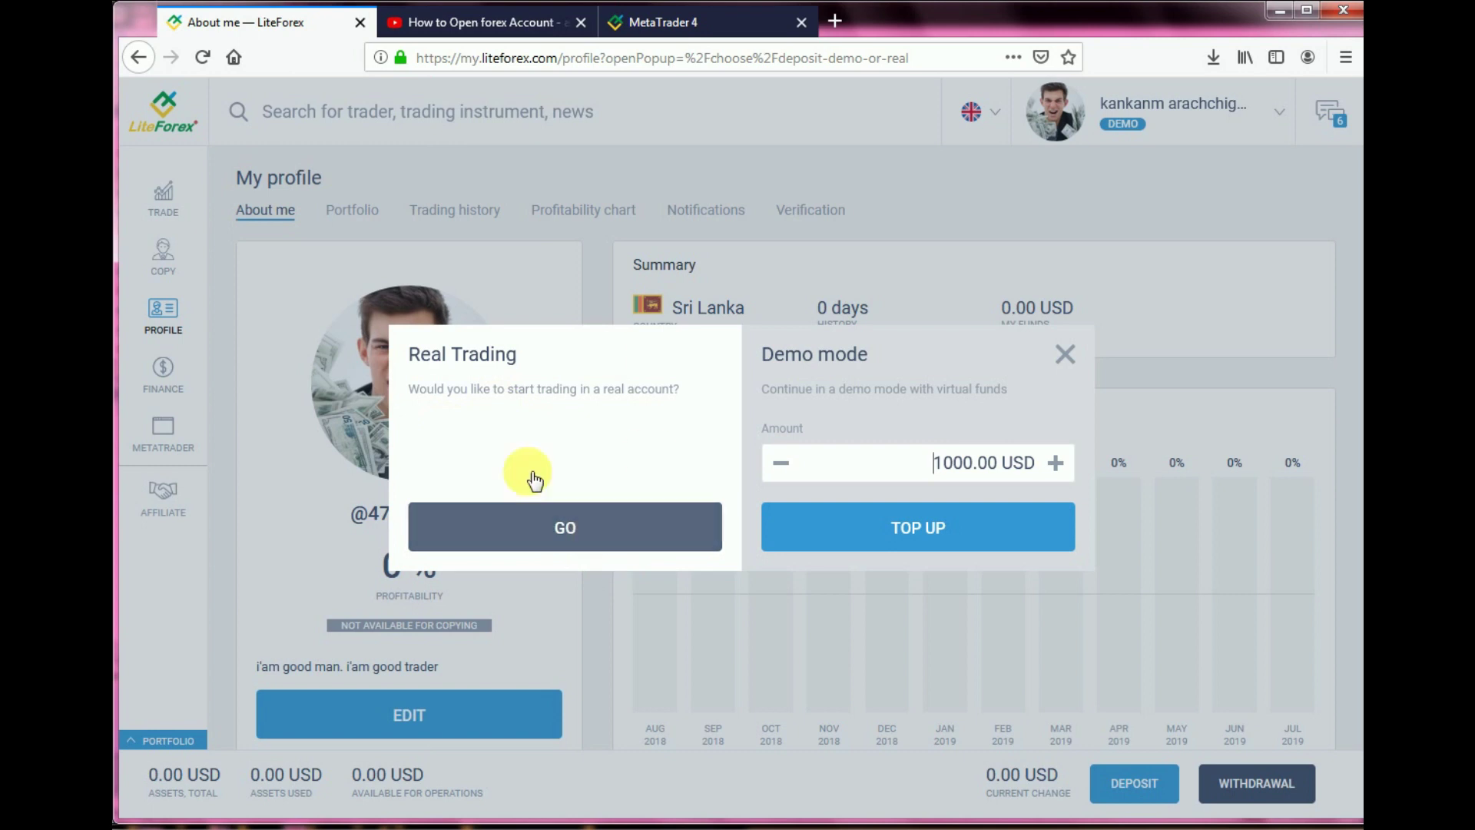
left_click(553, 532)
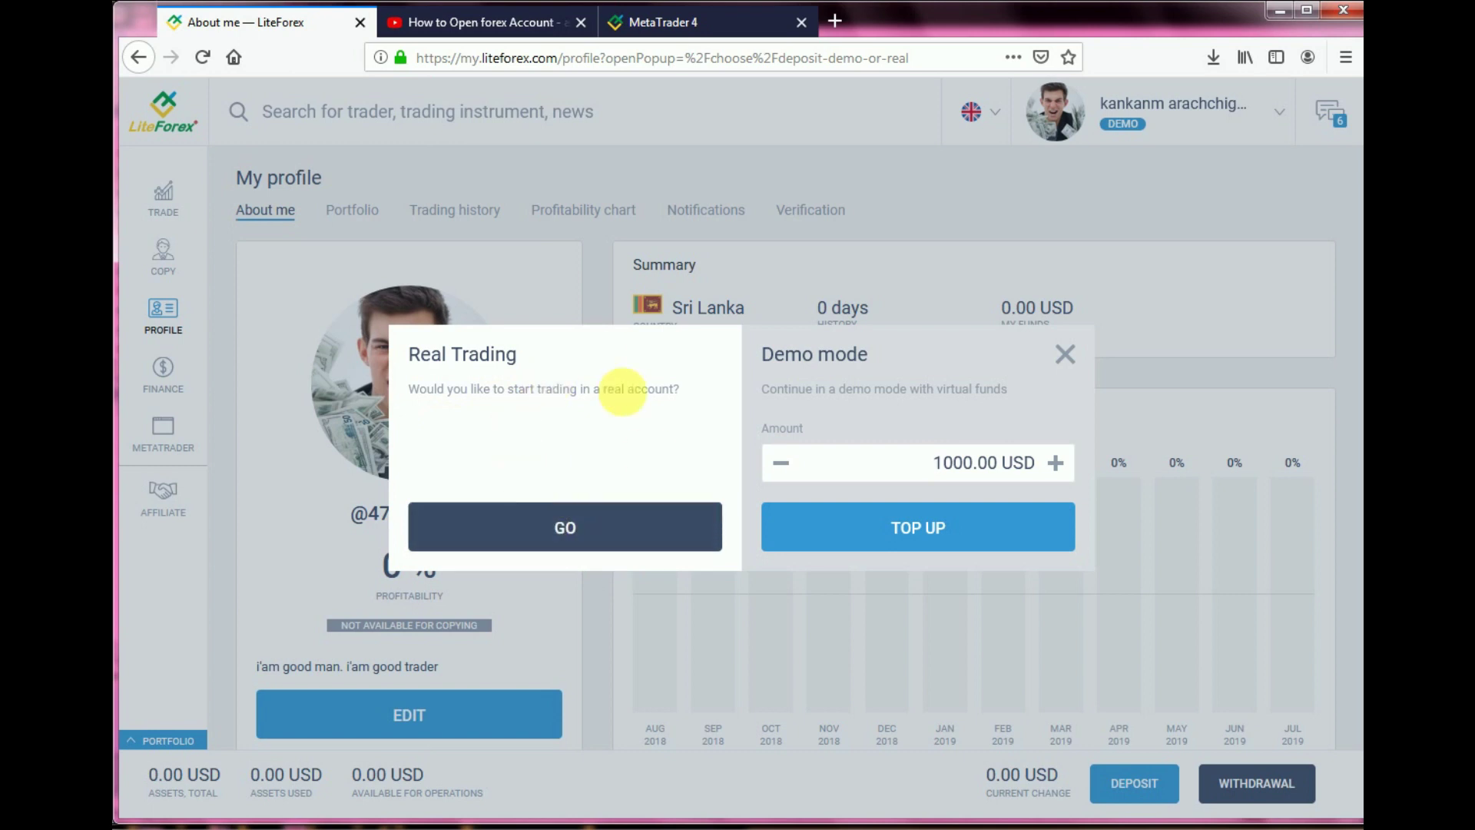
left_click(955, 534)
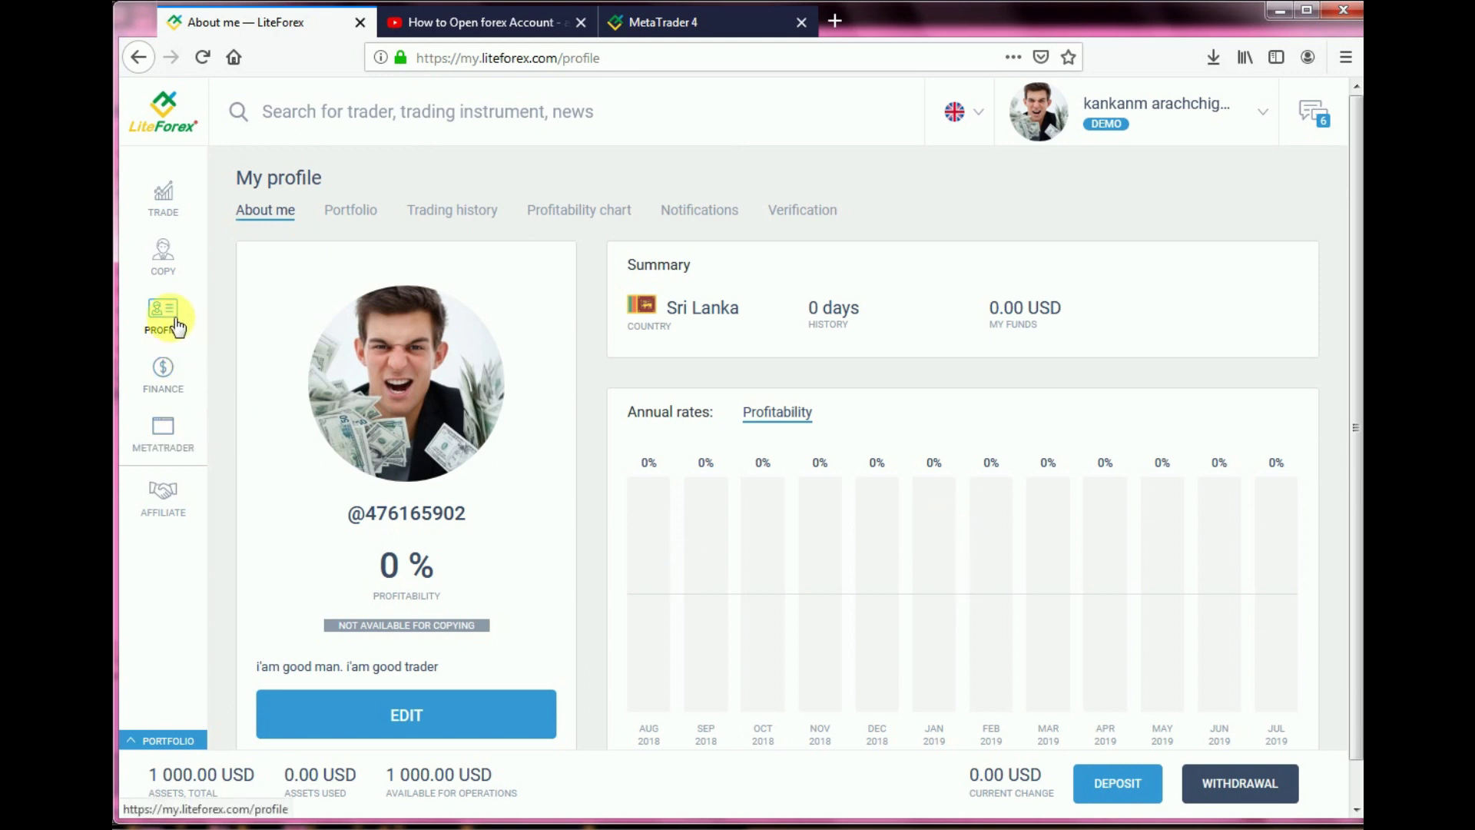
Open the site's MetaTrader accounts page and copy the main account's server login.
left_click(172, 427)
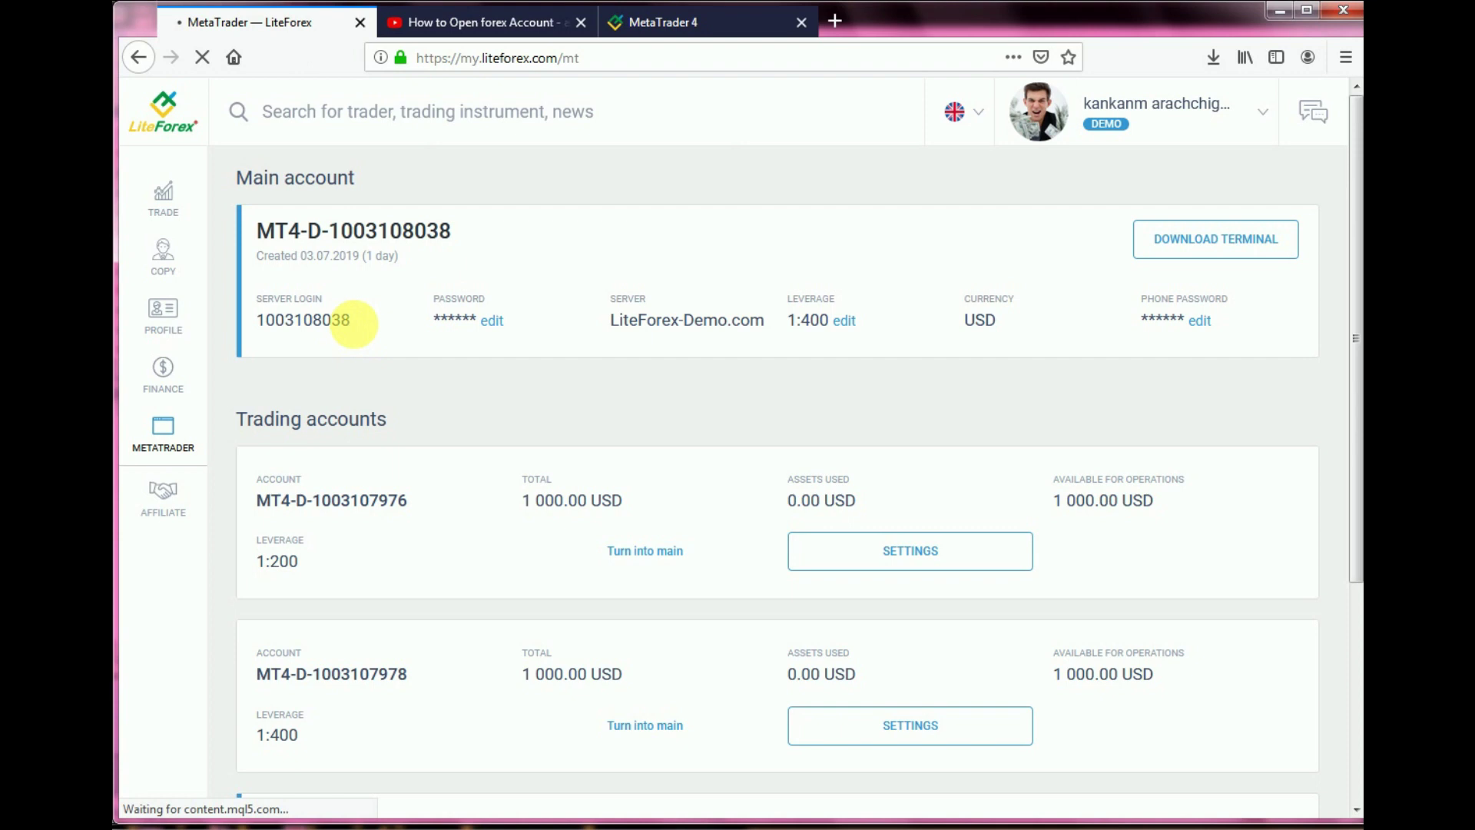
left_click_drag(352, 326, 265, 334)
right_click(280, 323)
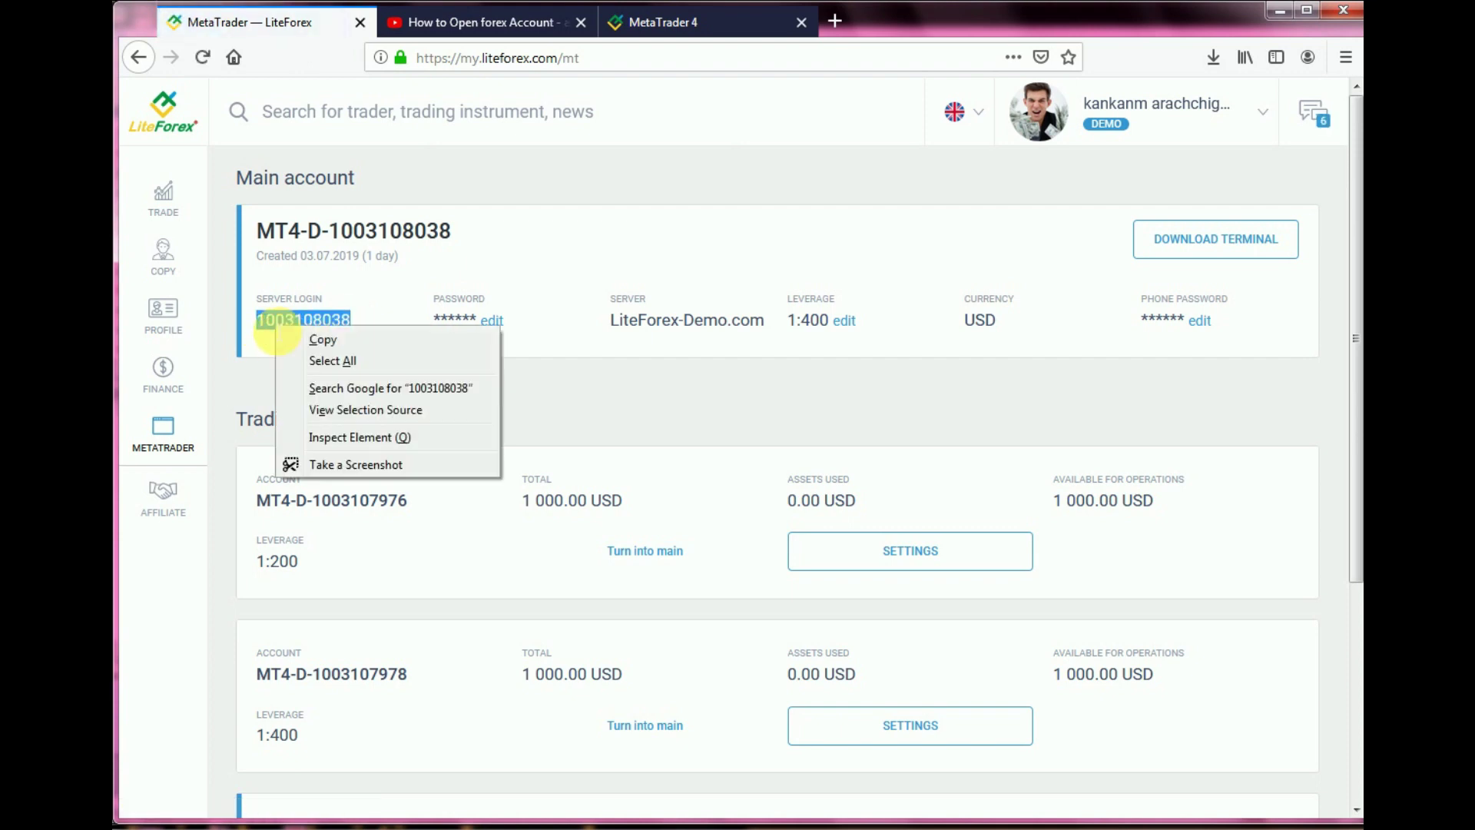
left_click(318, 338)
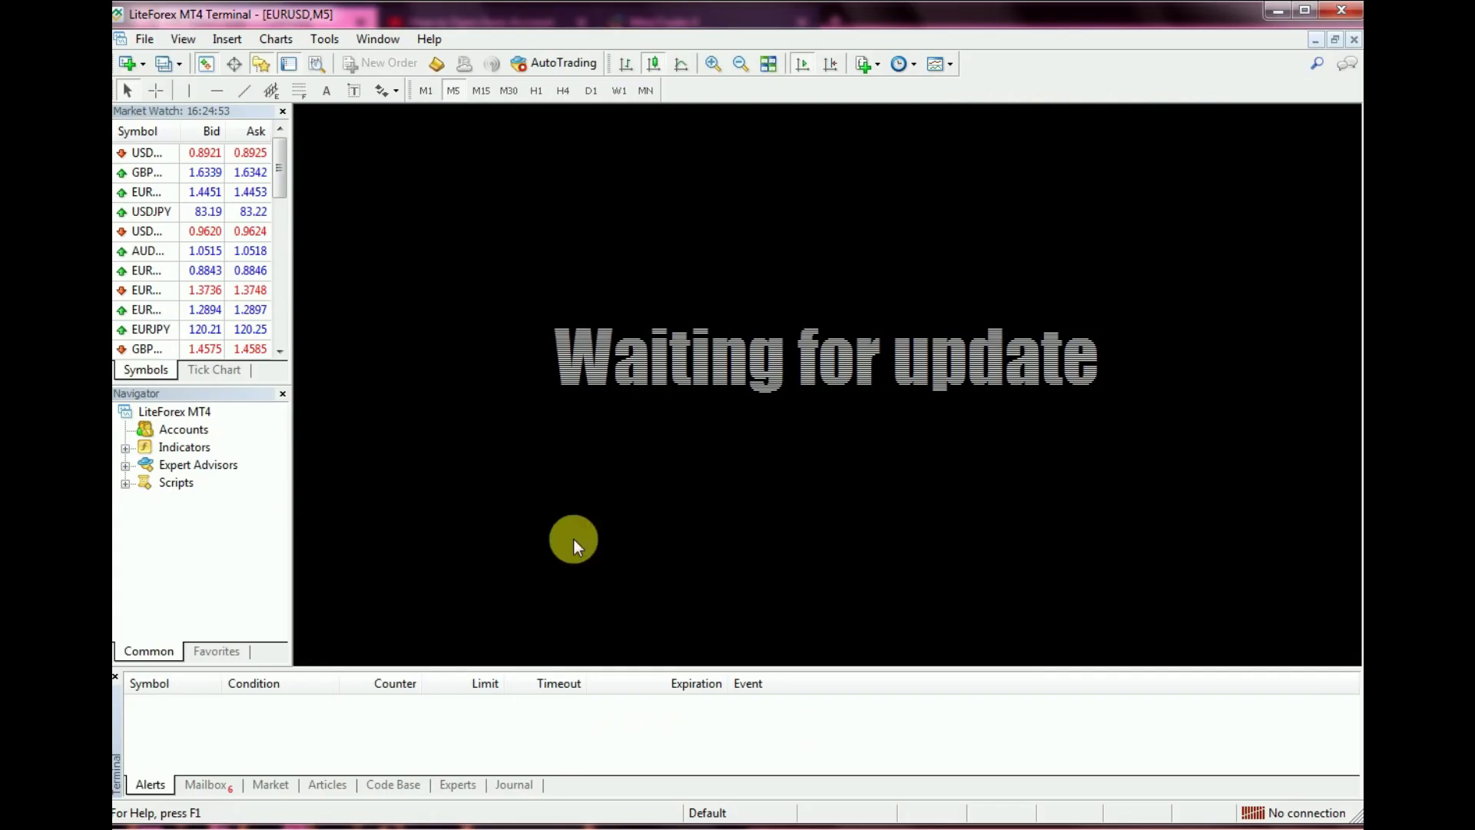
Switch to the LiteForex MT4 Terminal, start a trade account login, paste the copied login number and enter the account password.
left_click(144, 40)
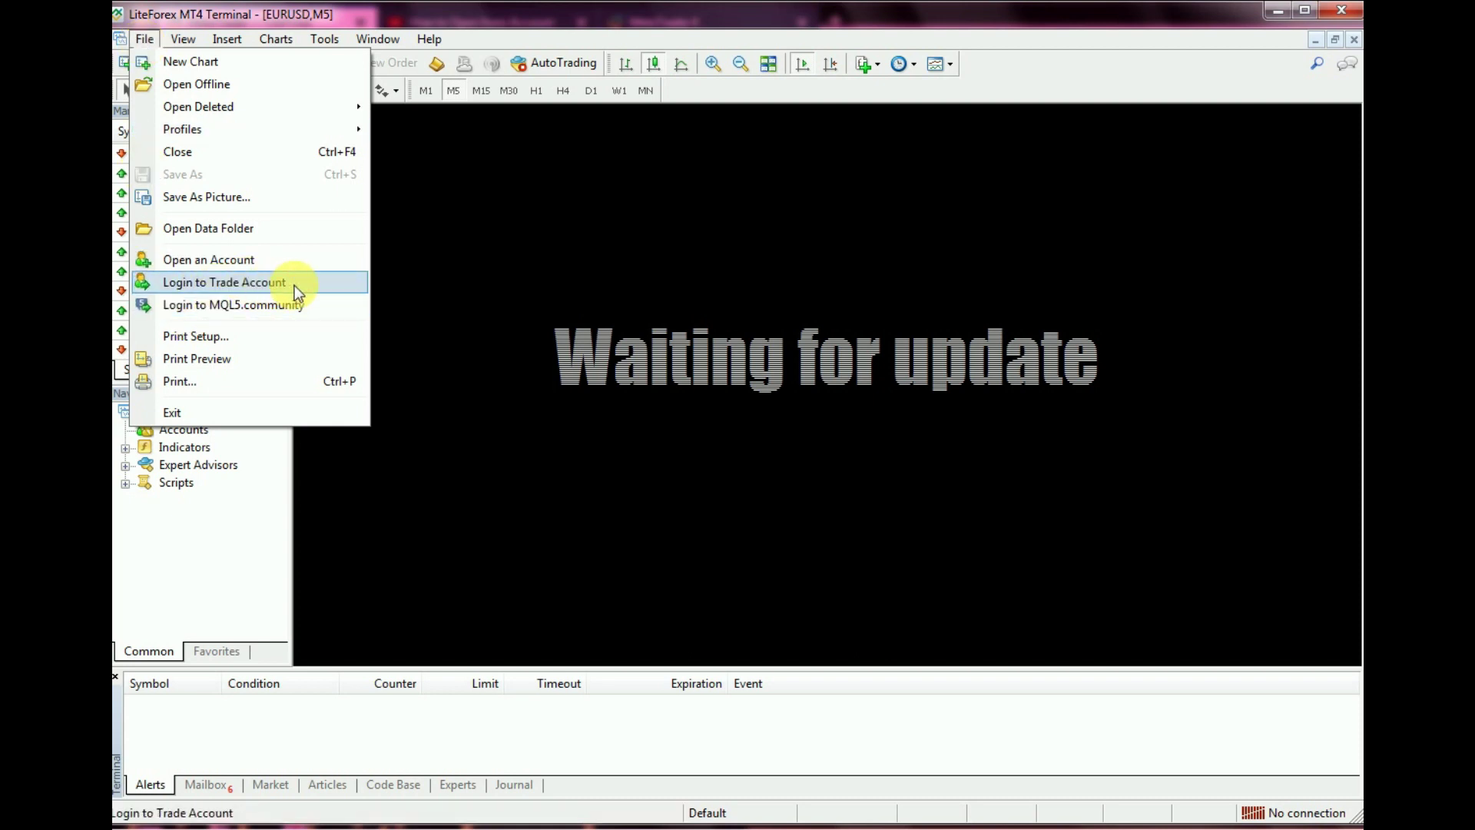
left_click(234, 282)
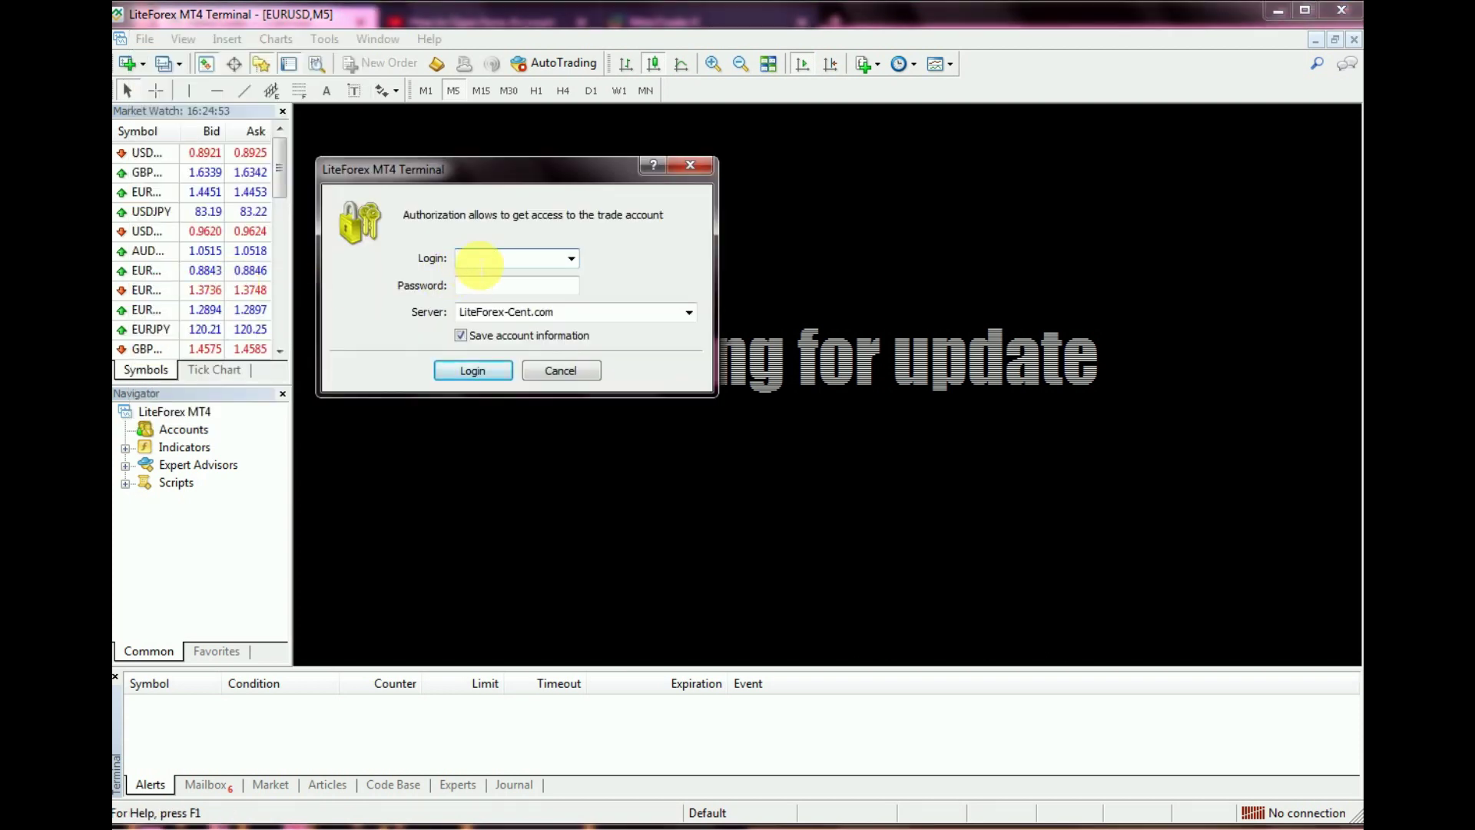
right_click(472, 257)
left_click(507, 271)
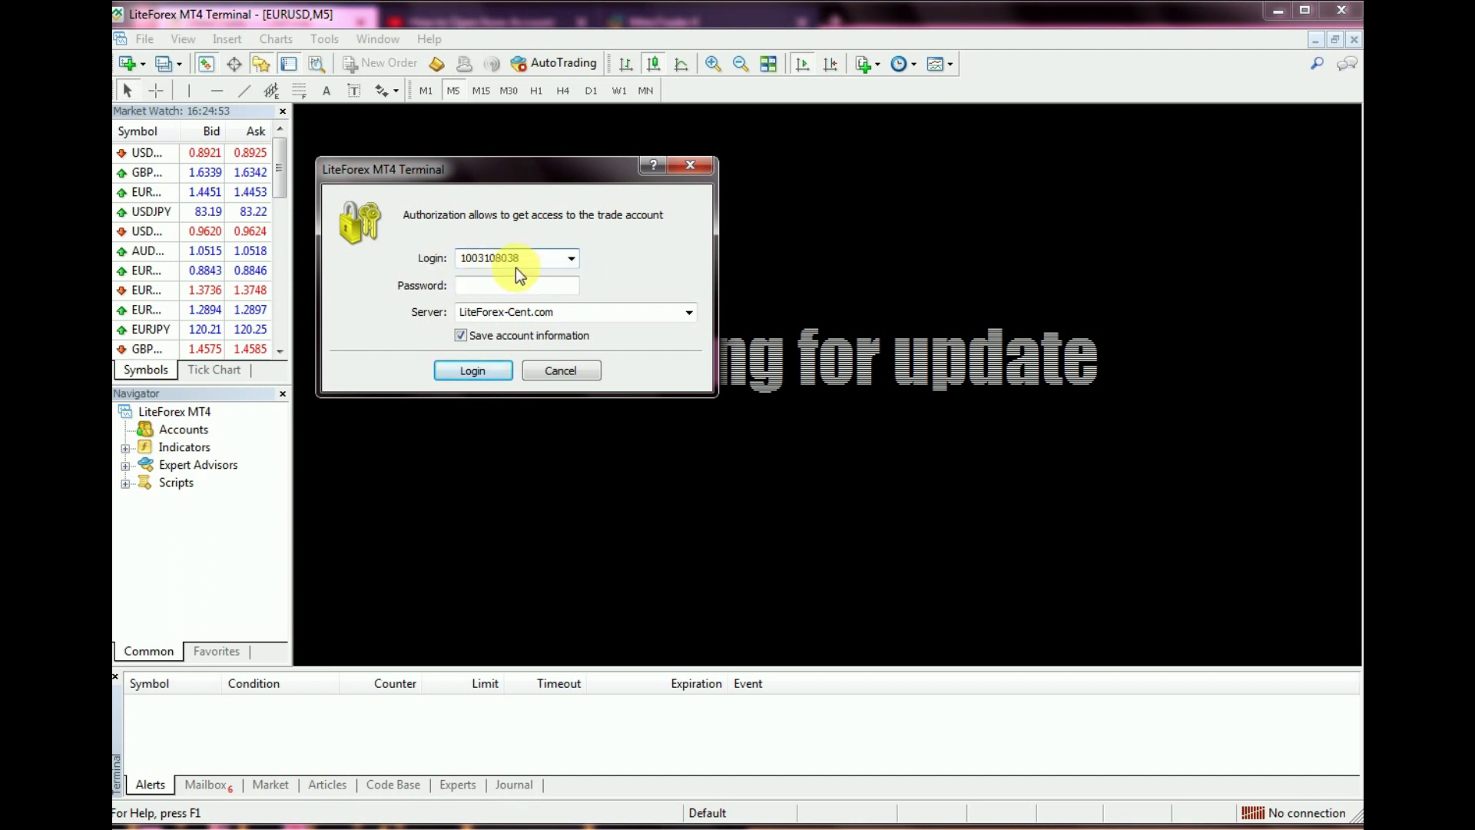
left_click(495, 289)
type("••••••")
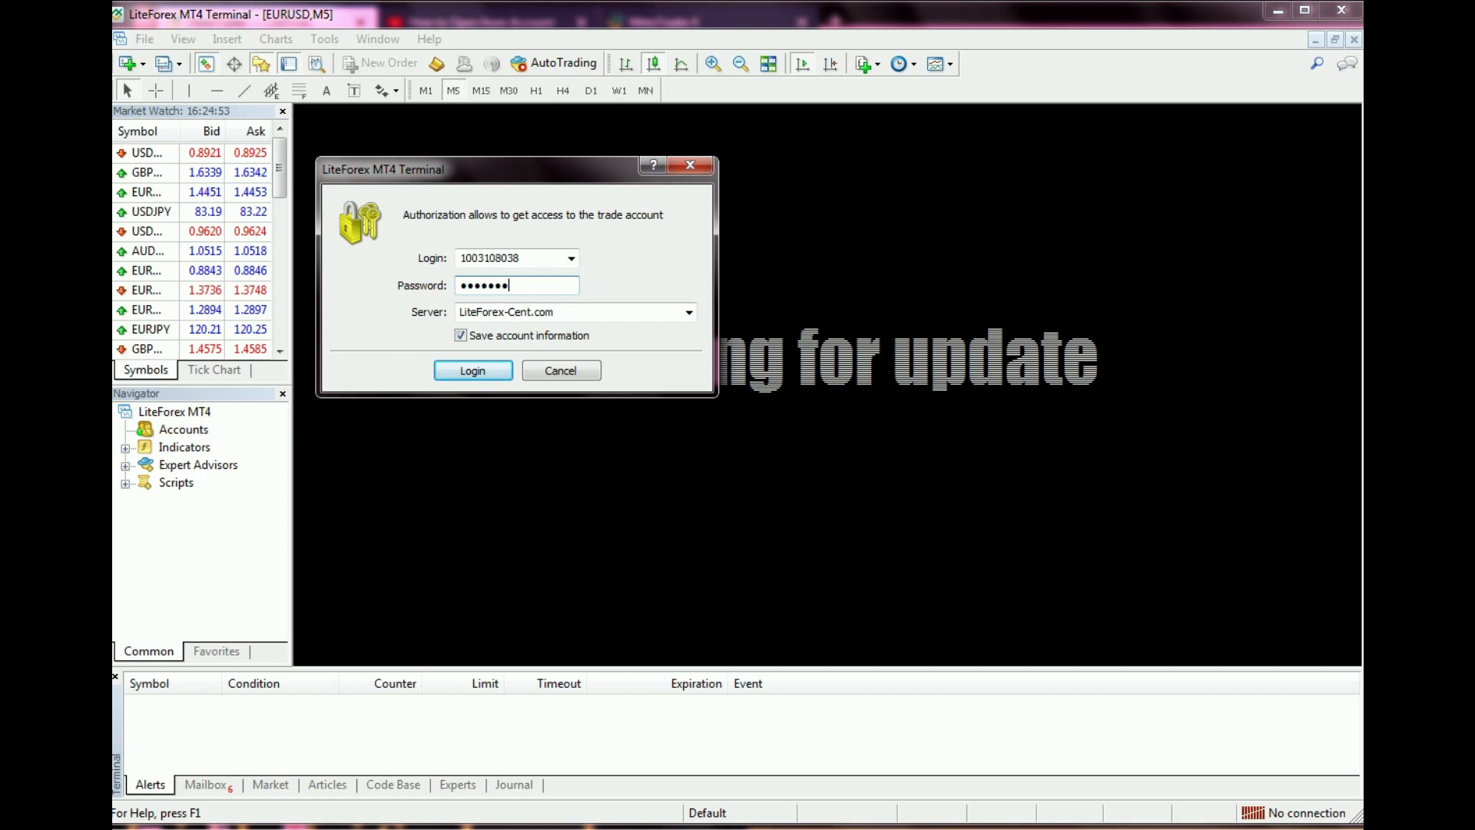
type("•••••")
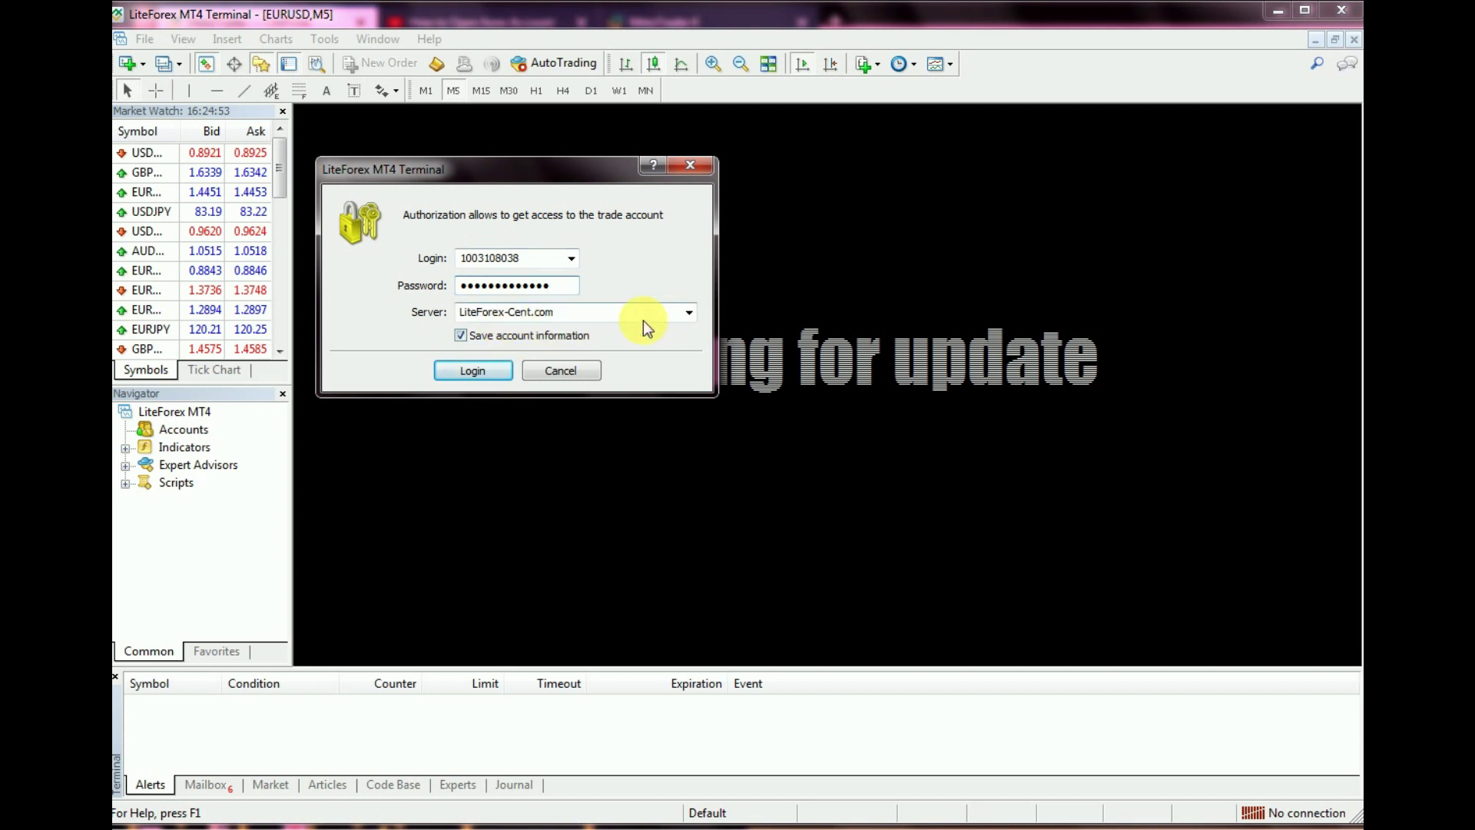
Log in on the LiteForex-Demo.com server and show the account's trade balance.
left_click(691, 311)
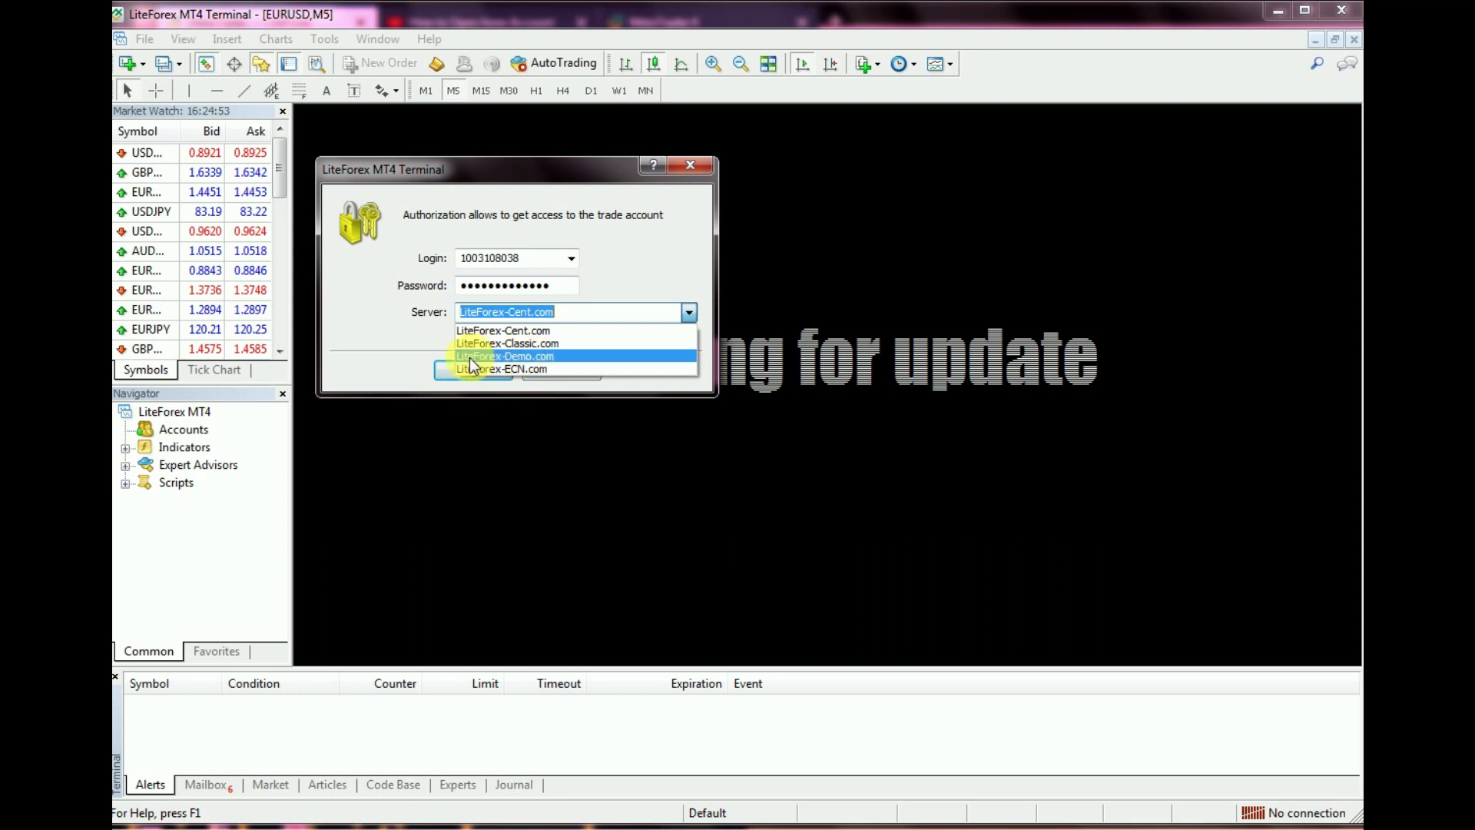
left_click(550, 358)
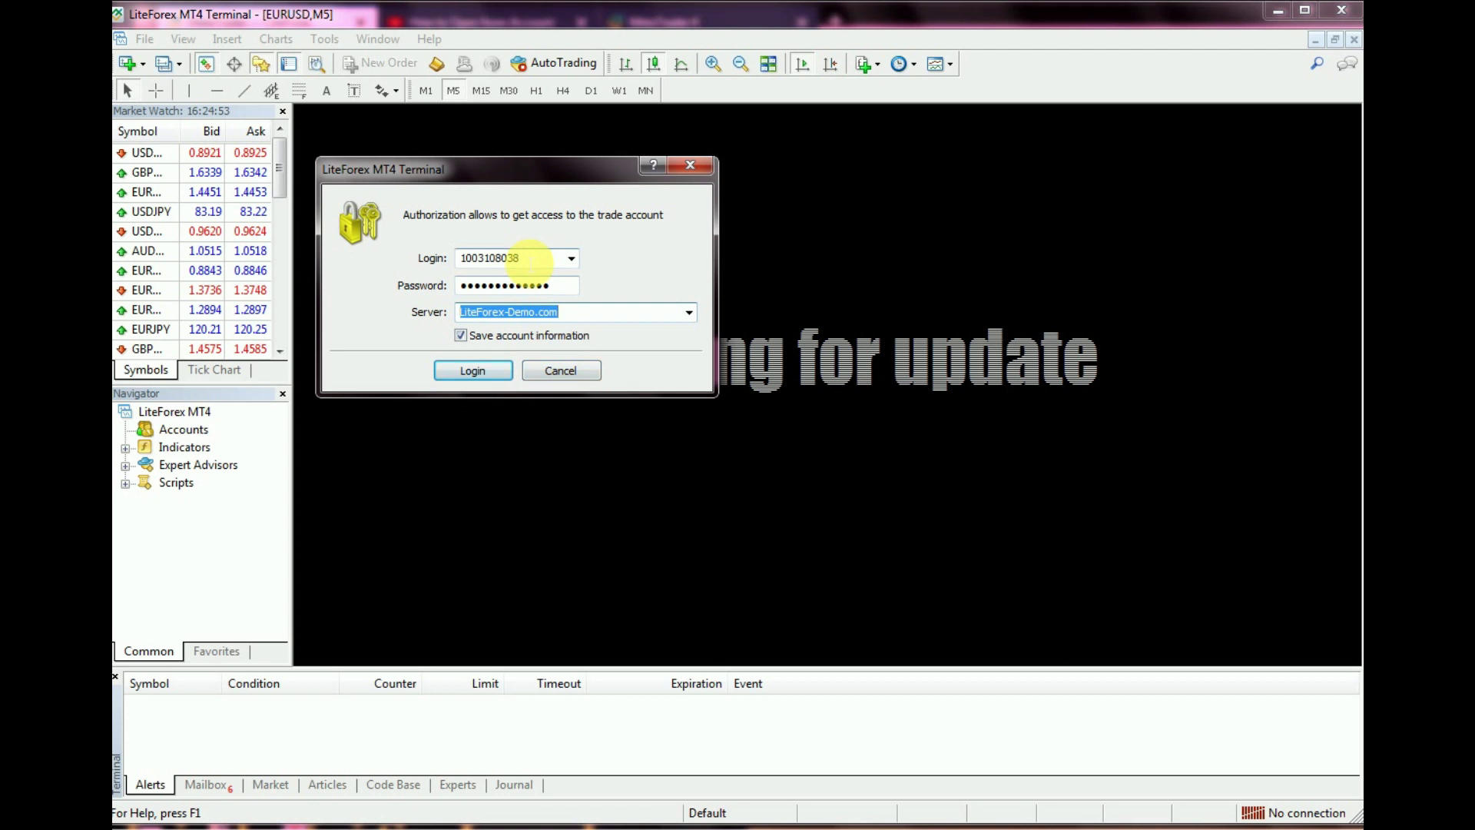
left_click(485, 372)
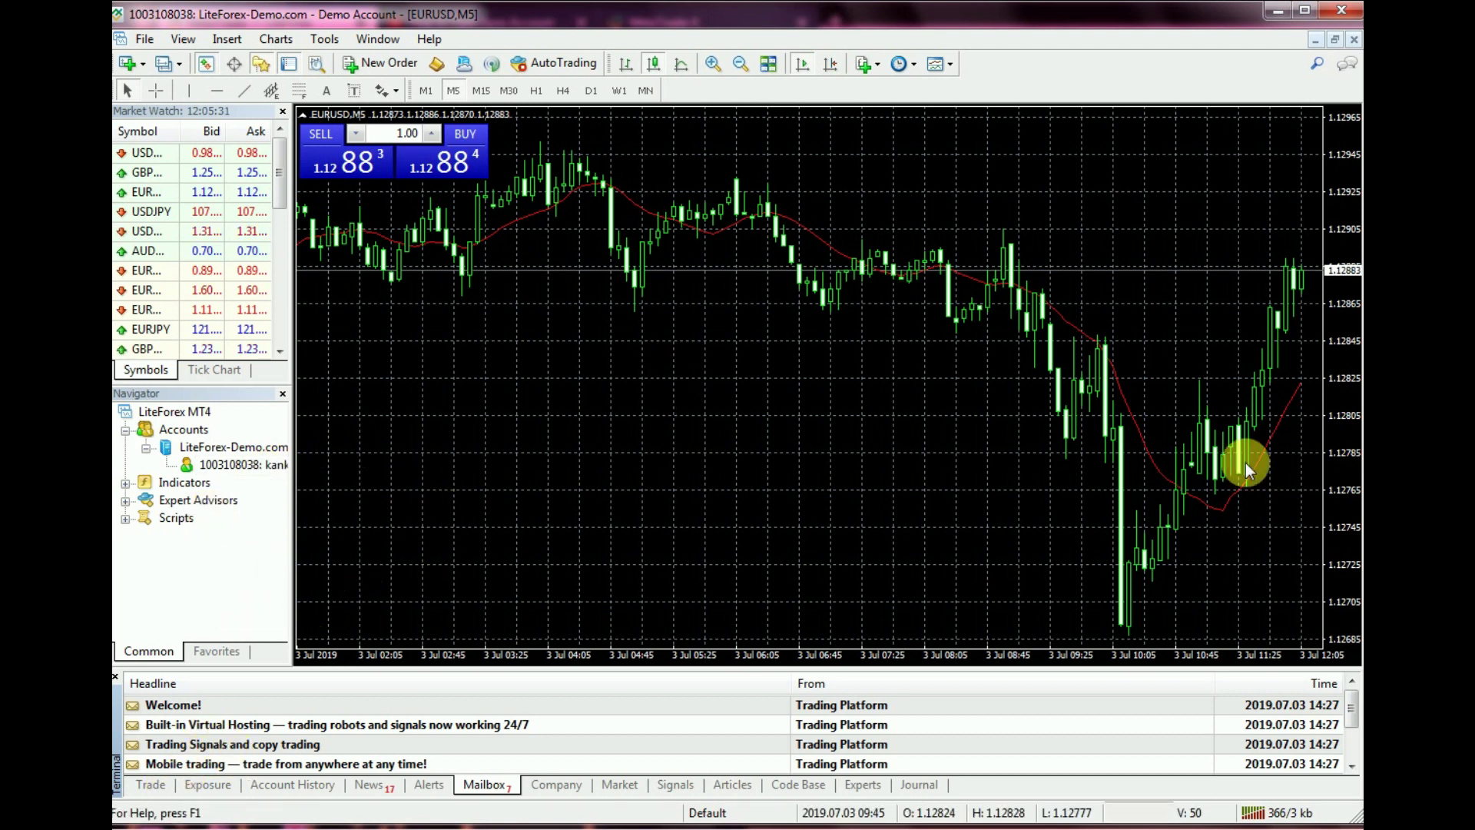
left_click(157, 785)
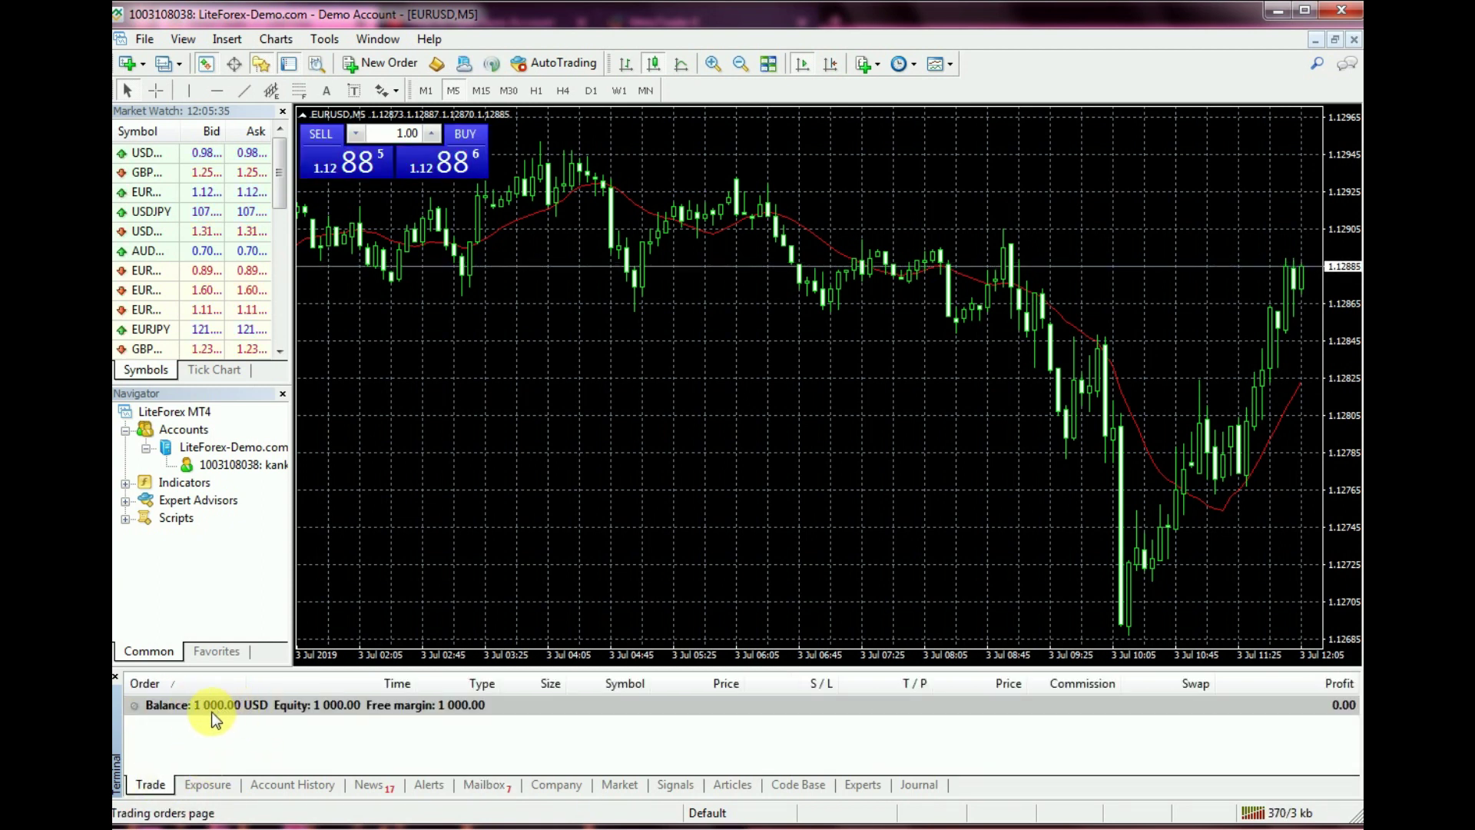
Examine the EURUSD M5 chart at several zoom levels, ending fully zoomed in.
left_click(713, 63)
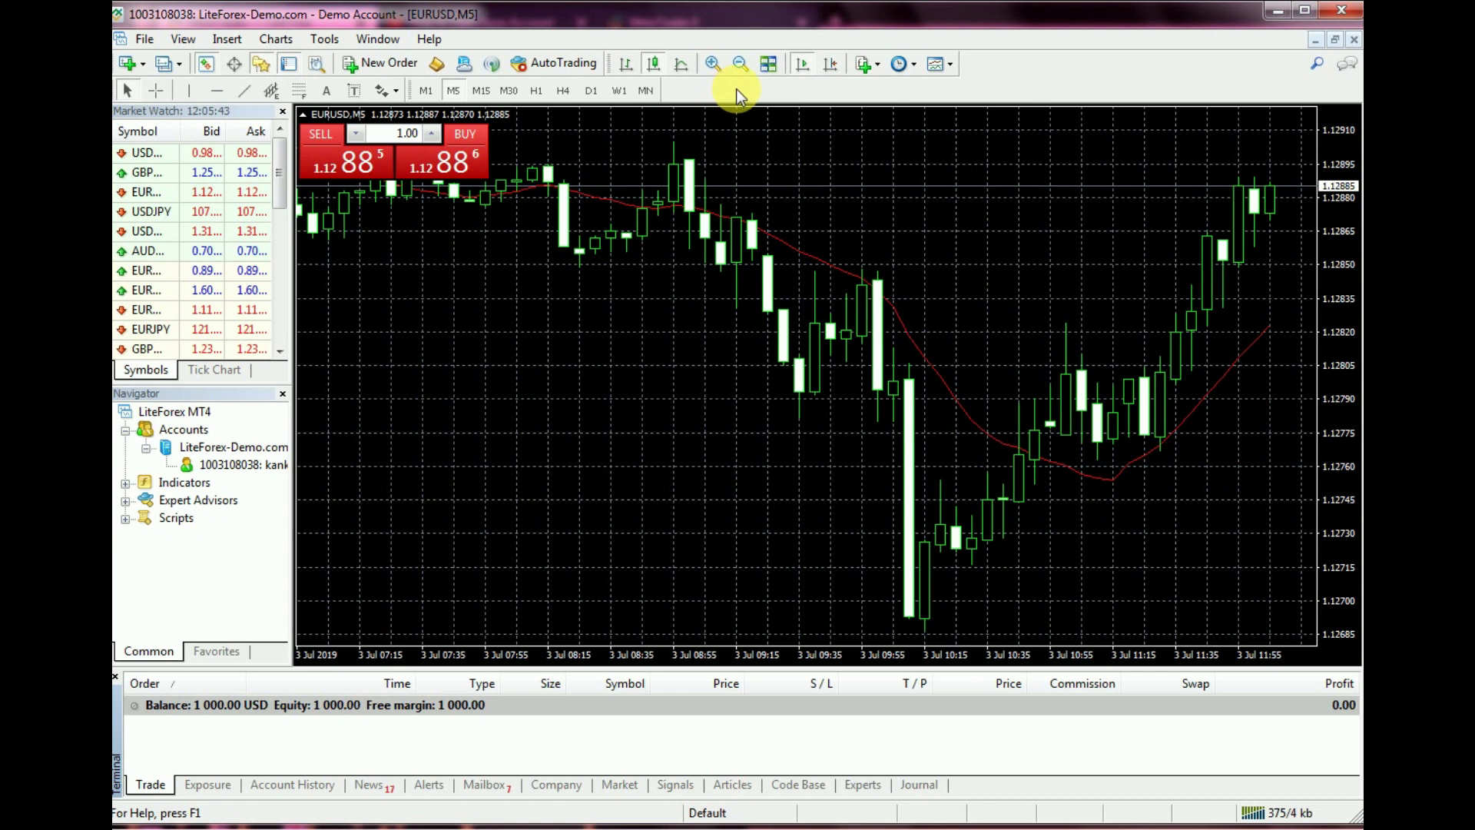
left_click(742, 73)
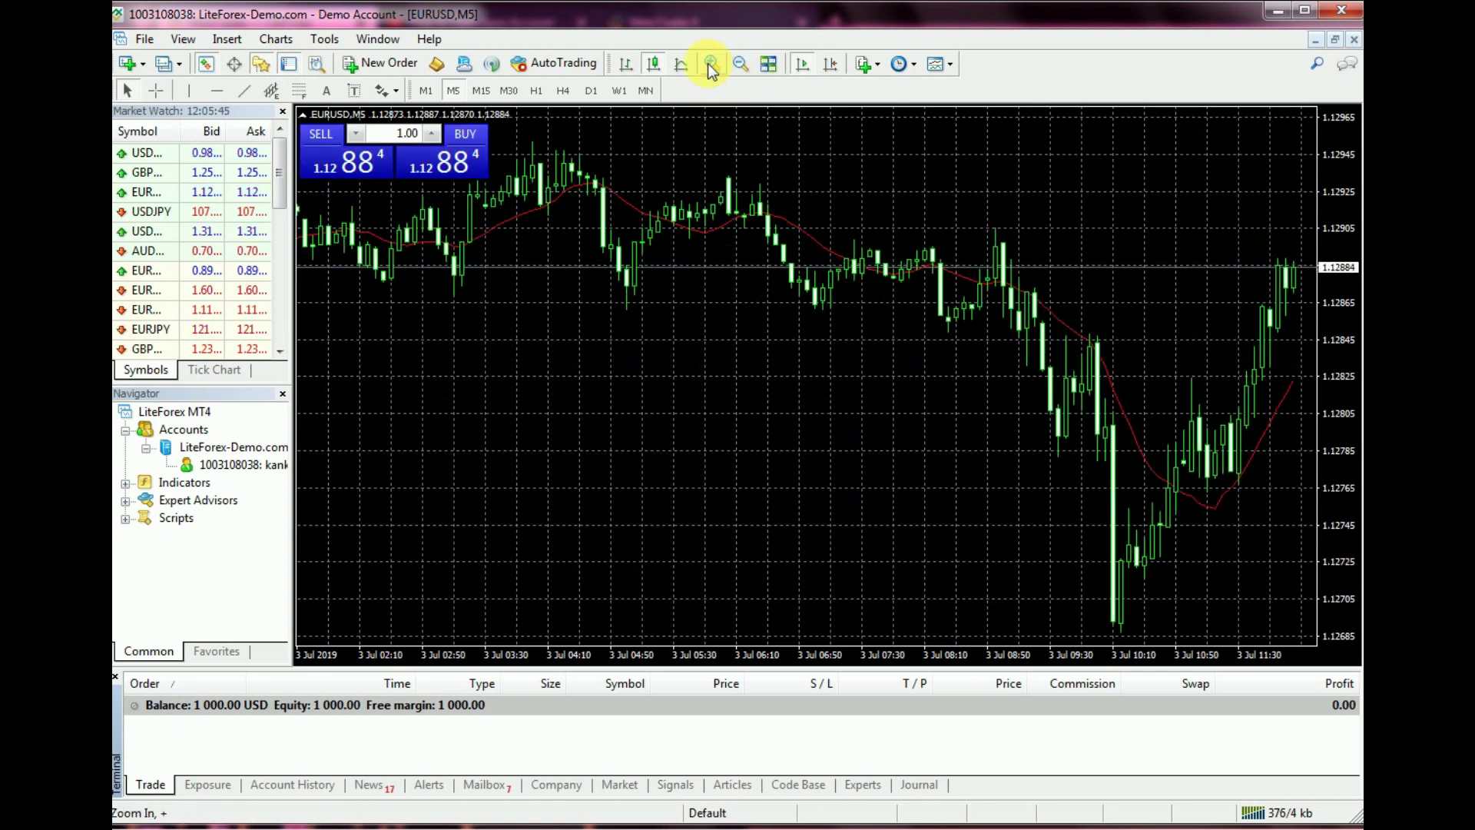
left_click(707, 63)
left_click(708, 63)
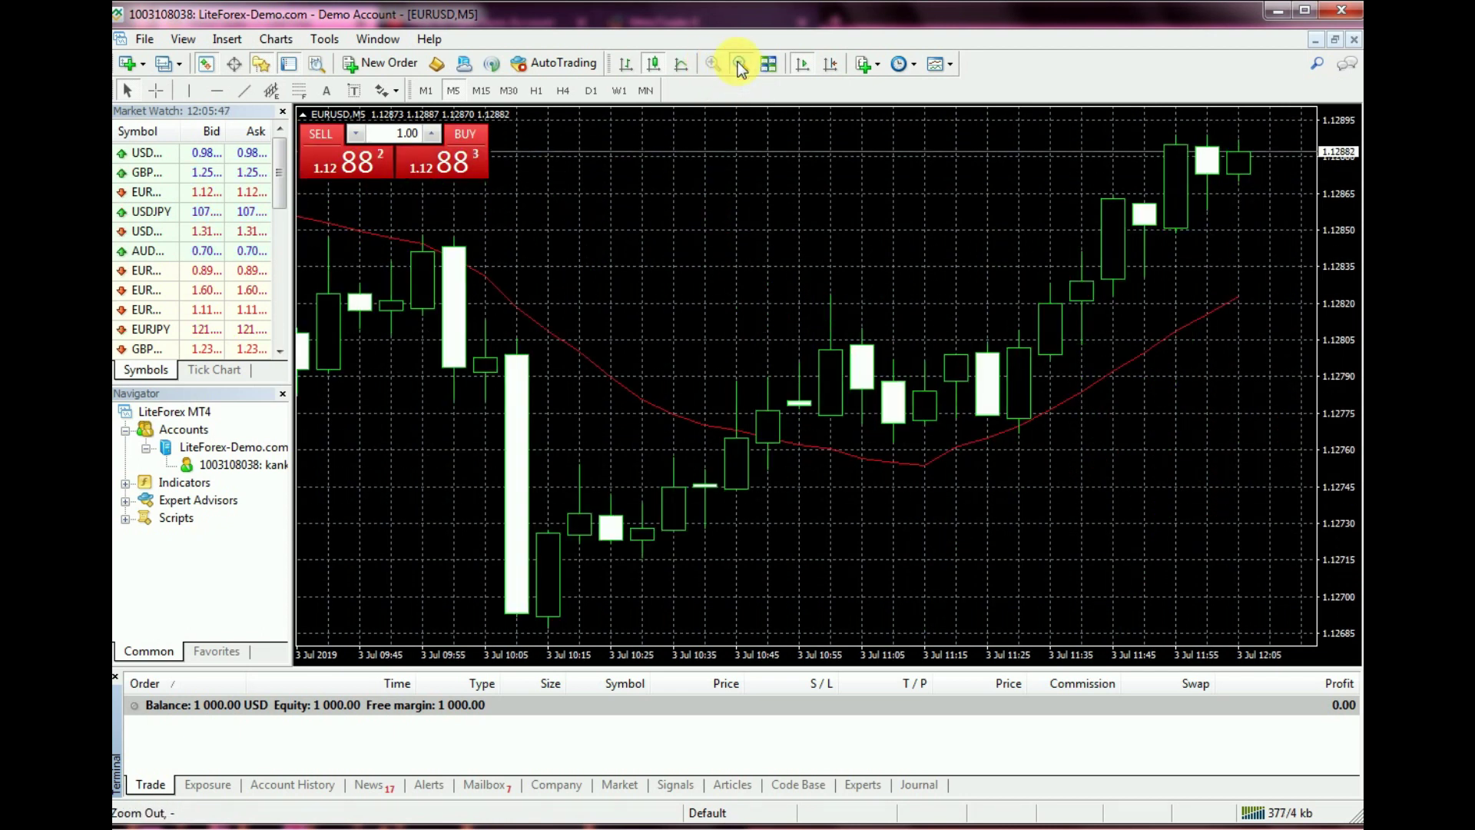
left_click(740, 64)
left_click(739, 64)
left_click(721, 68)
left_click(716, 69)
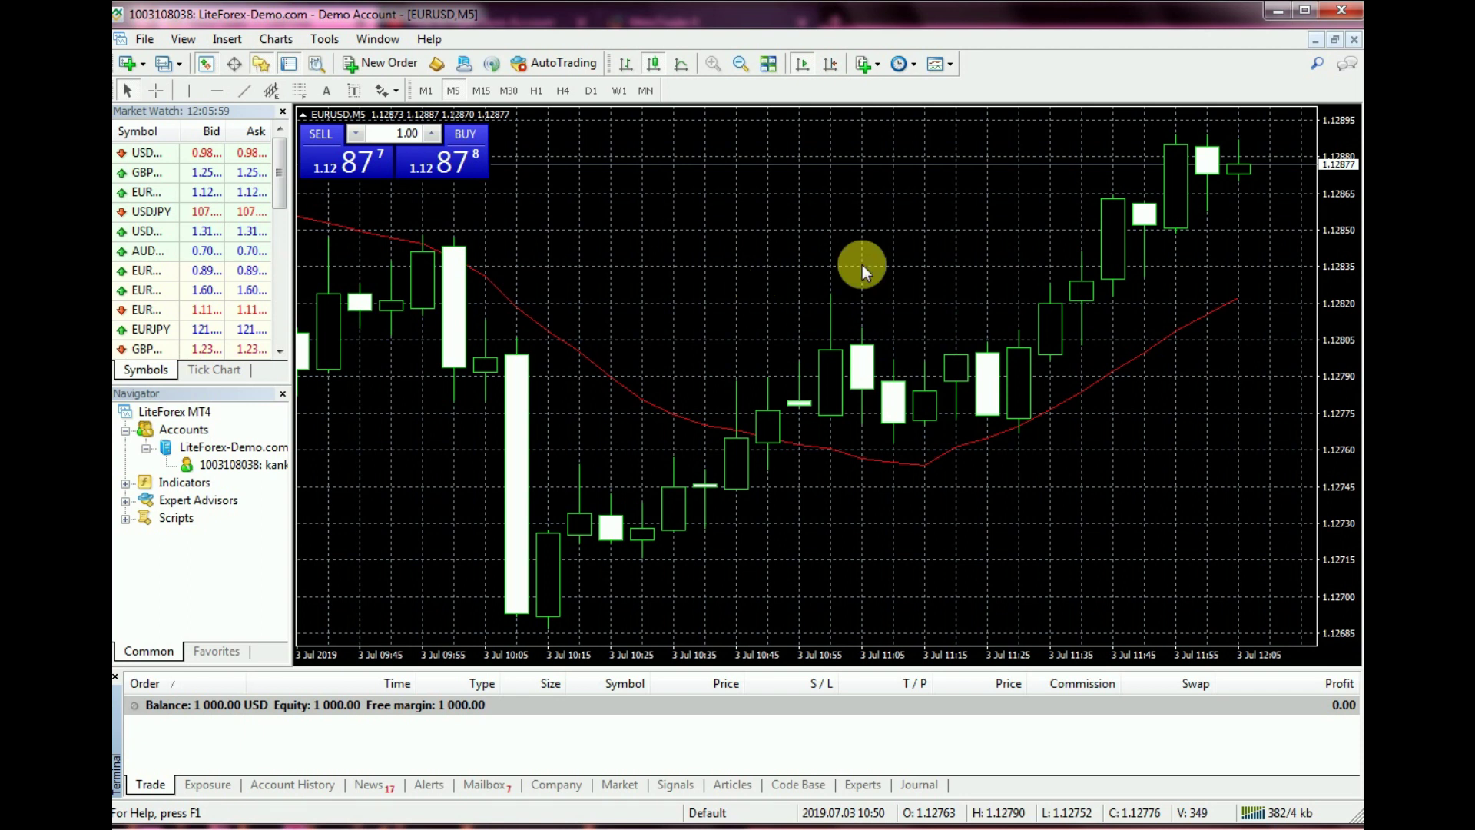
double_click(739, 65)
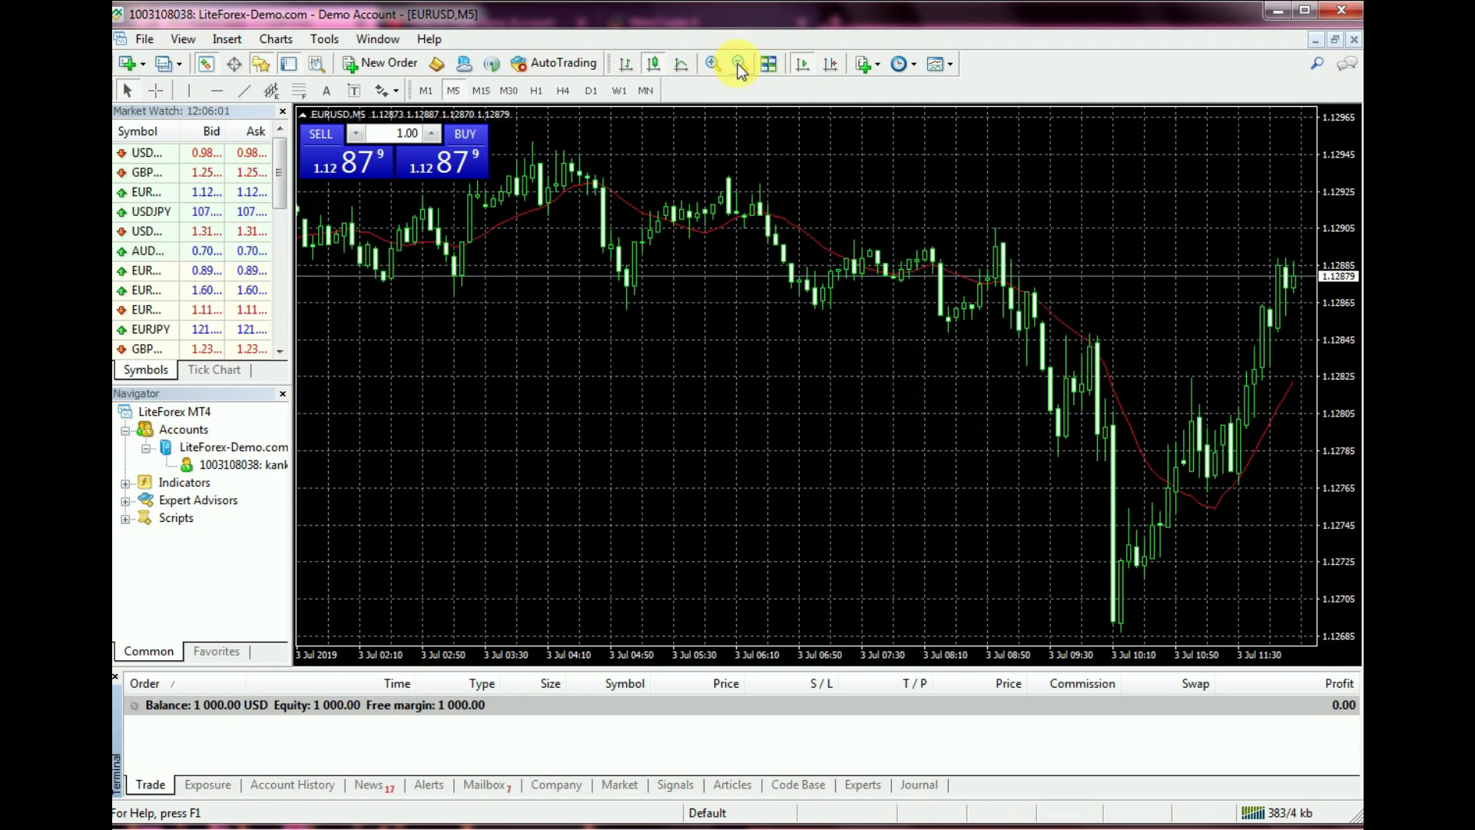
left_click(739, 64)
double_click(713, 65)
left_click(713, 64)
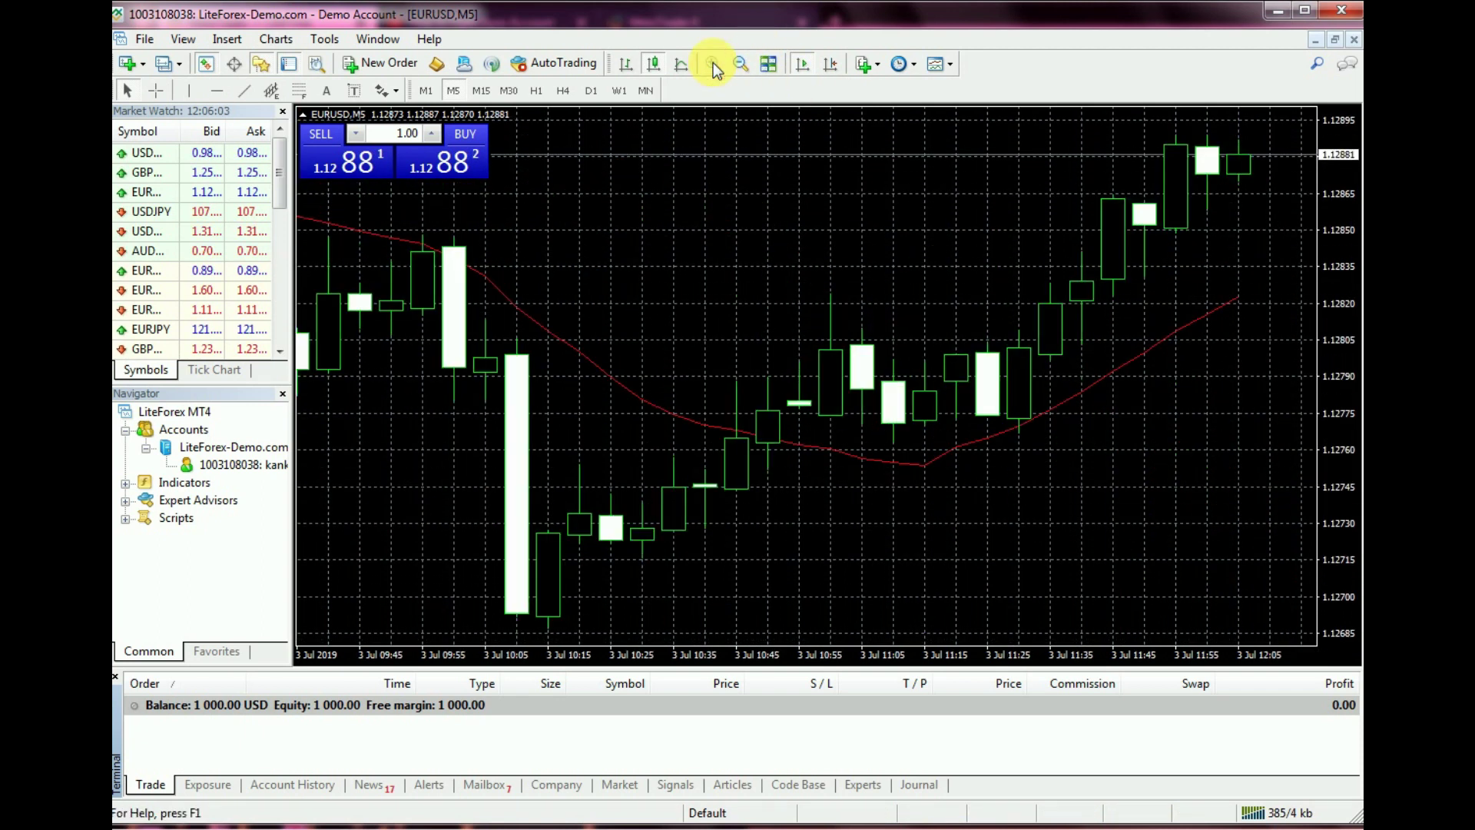
double_click(743, 67)
double_click(744, 68)
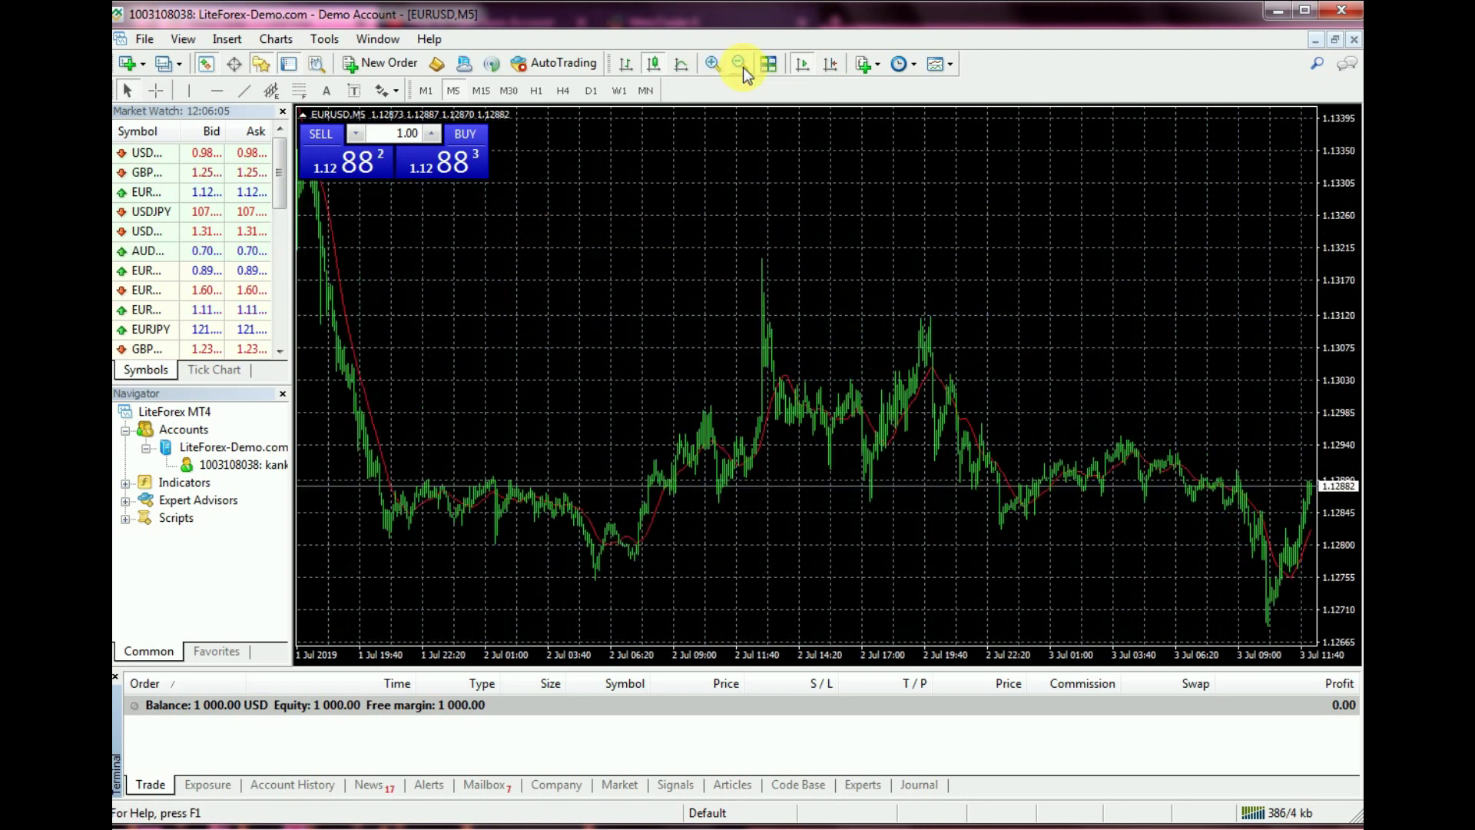
double_click(719, 67)
left_click(721, 67)
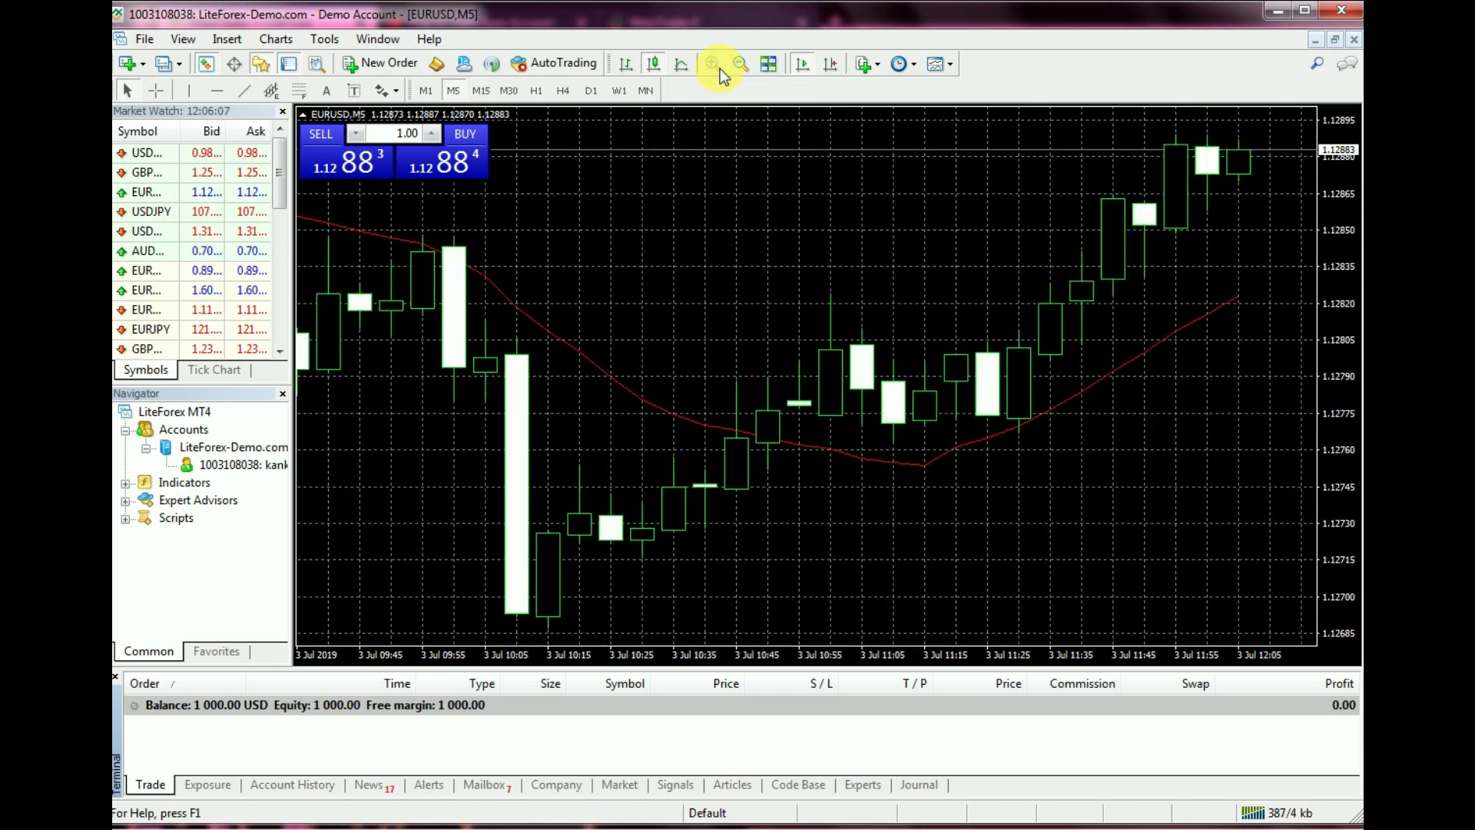
View the EURUSD chart in each timeframe from M1 through monthly, and return to M5.
left_click(431, 91)
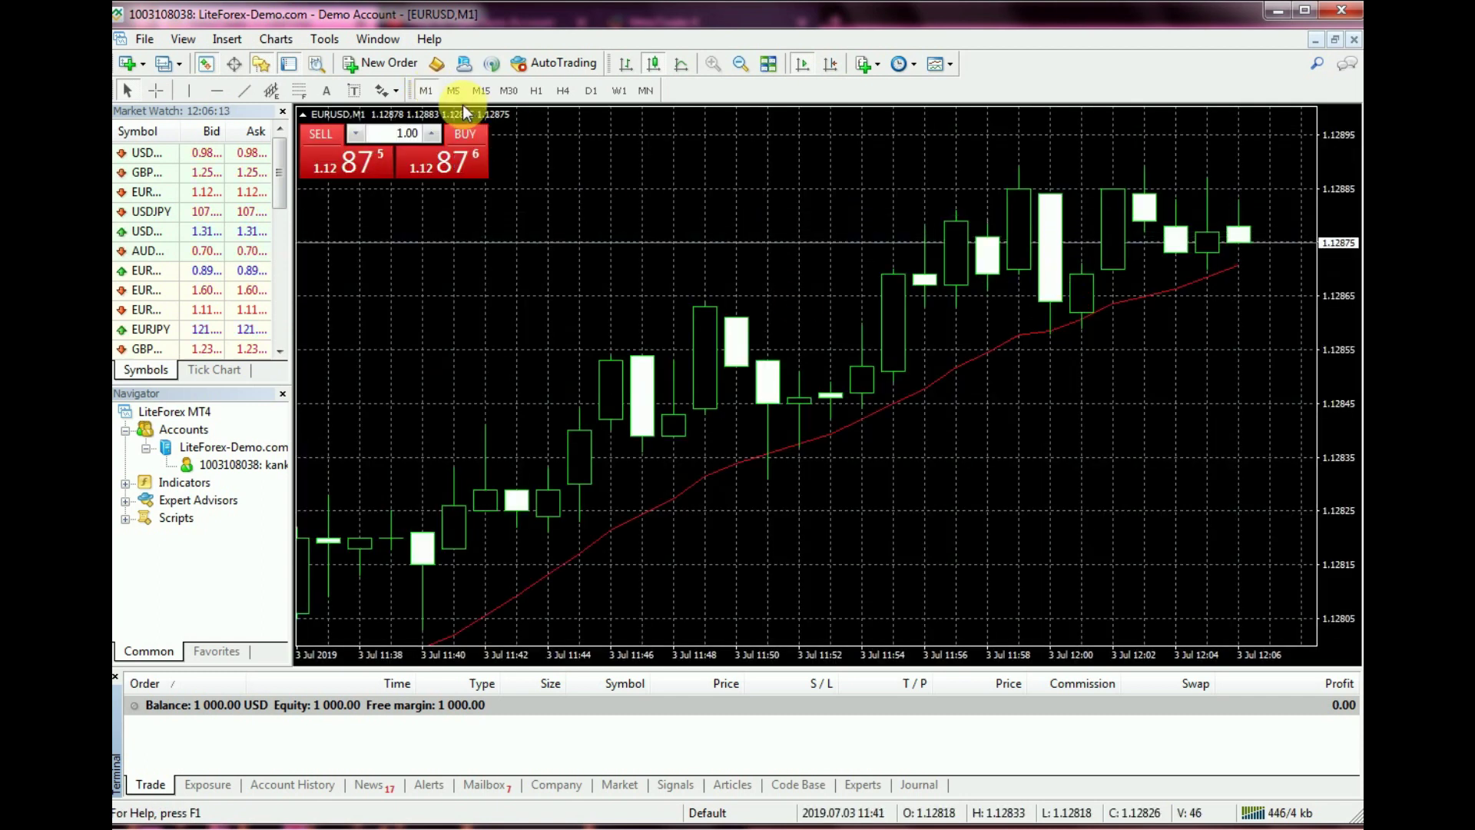
left_click(455, 92)
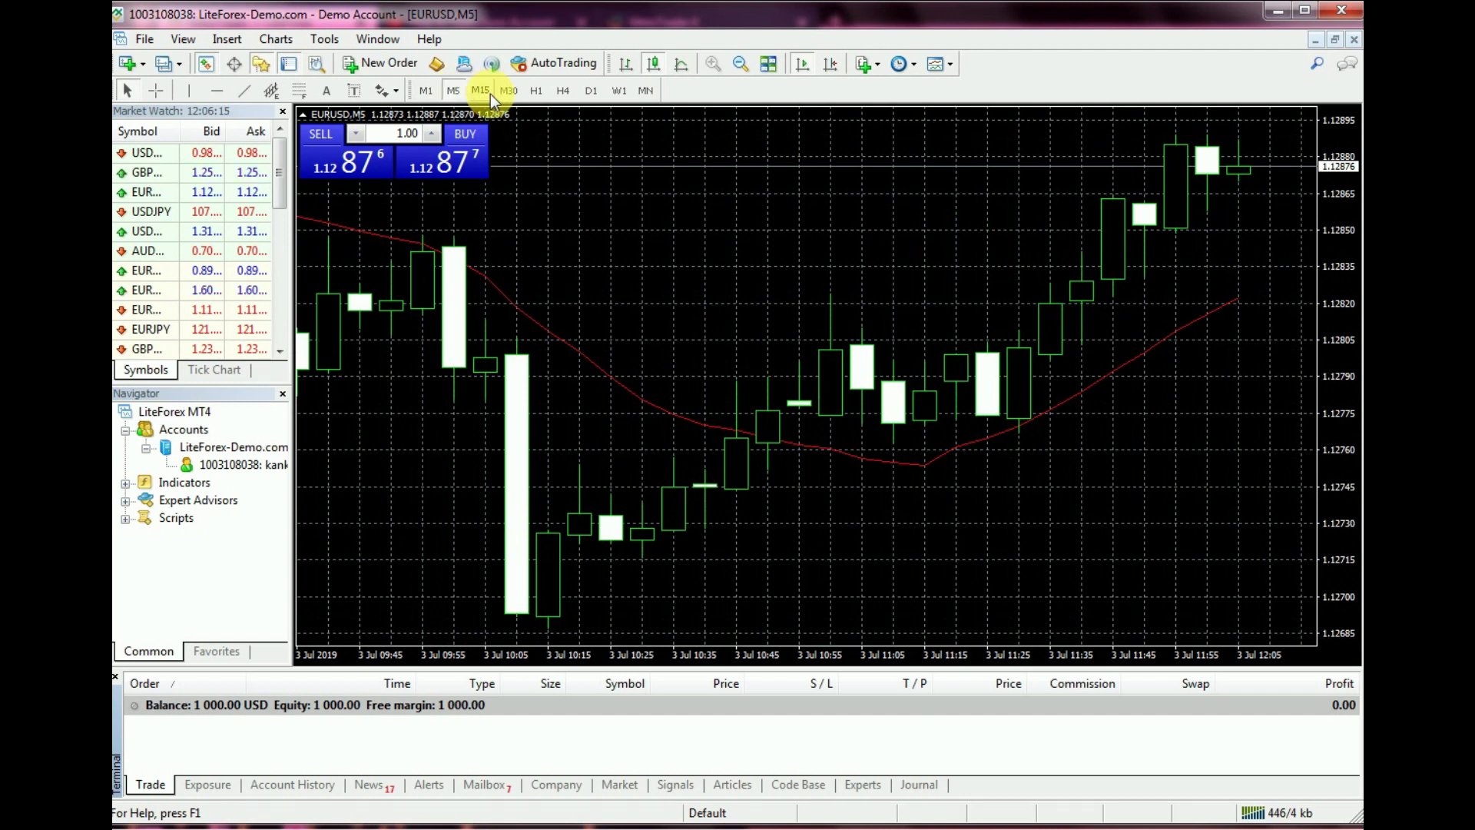
left_click(480, 91)
left_click(509, 91)
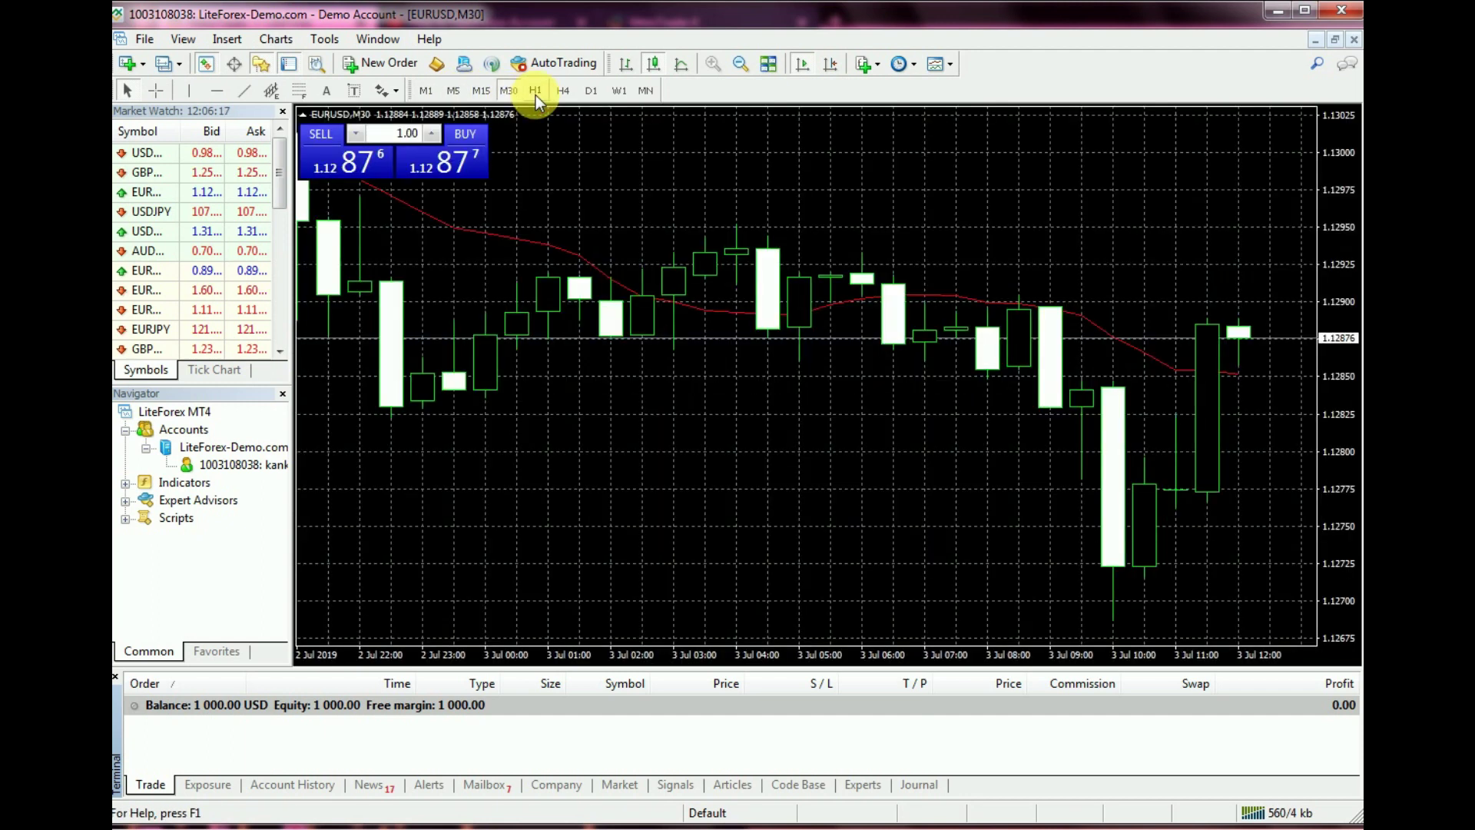
left_click(536, 90)
left_click(563, 91)
left_click(596, 94)
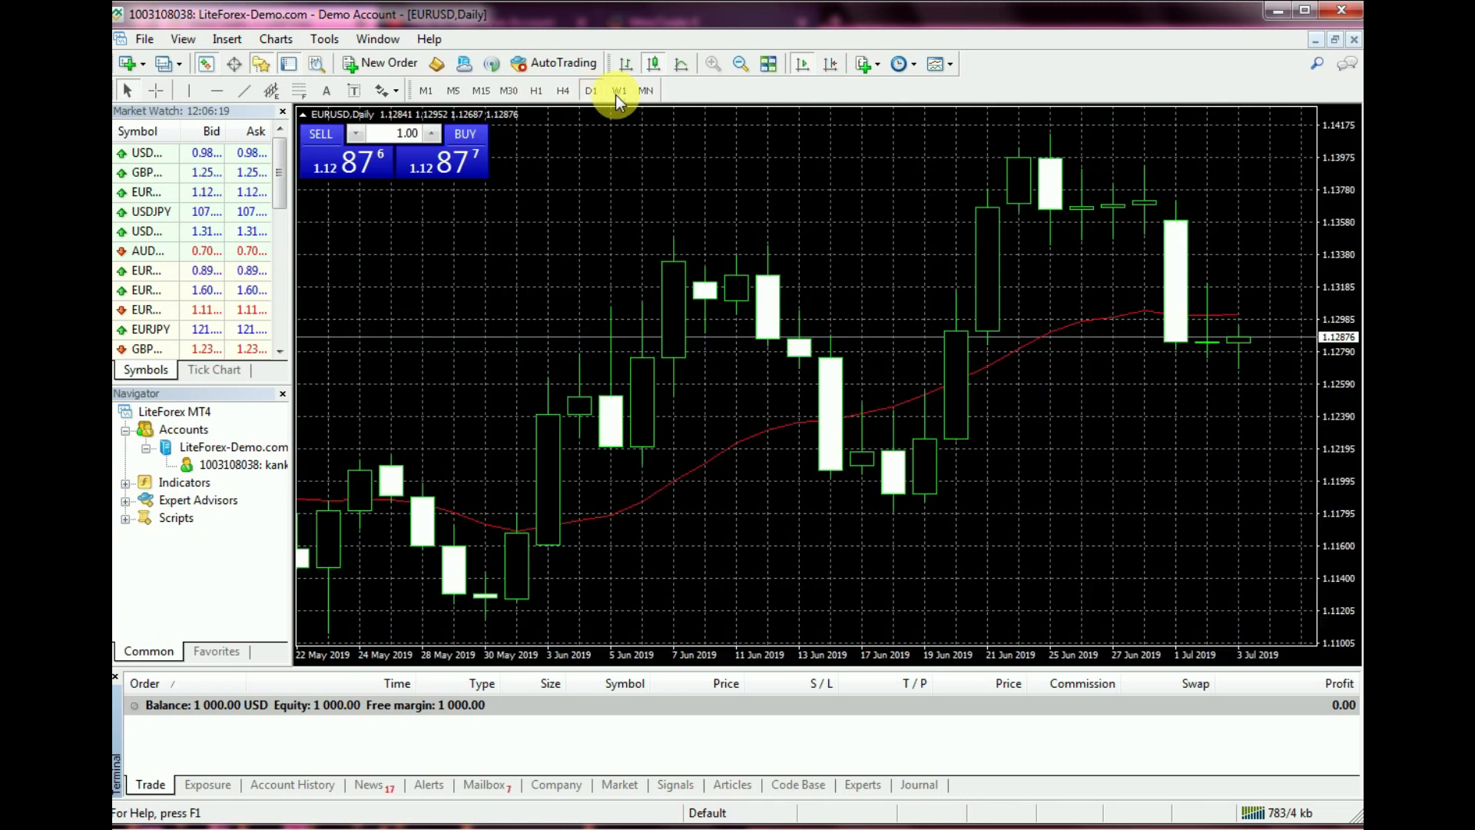
left_click(623, 94)
left_click(655, 93)
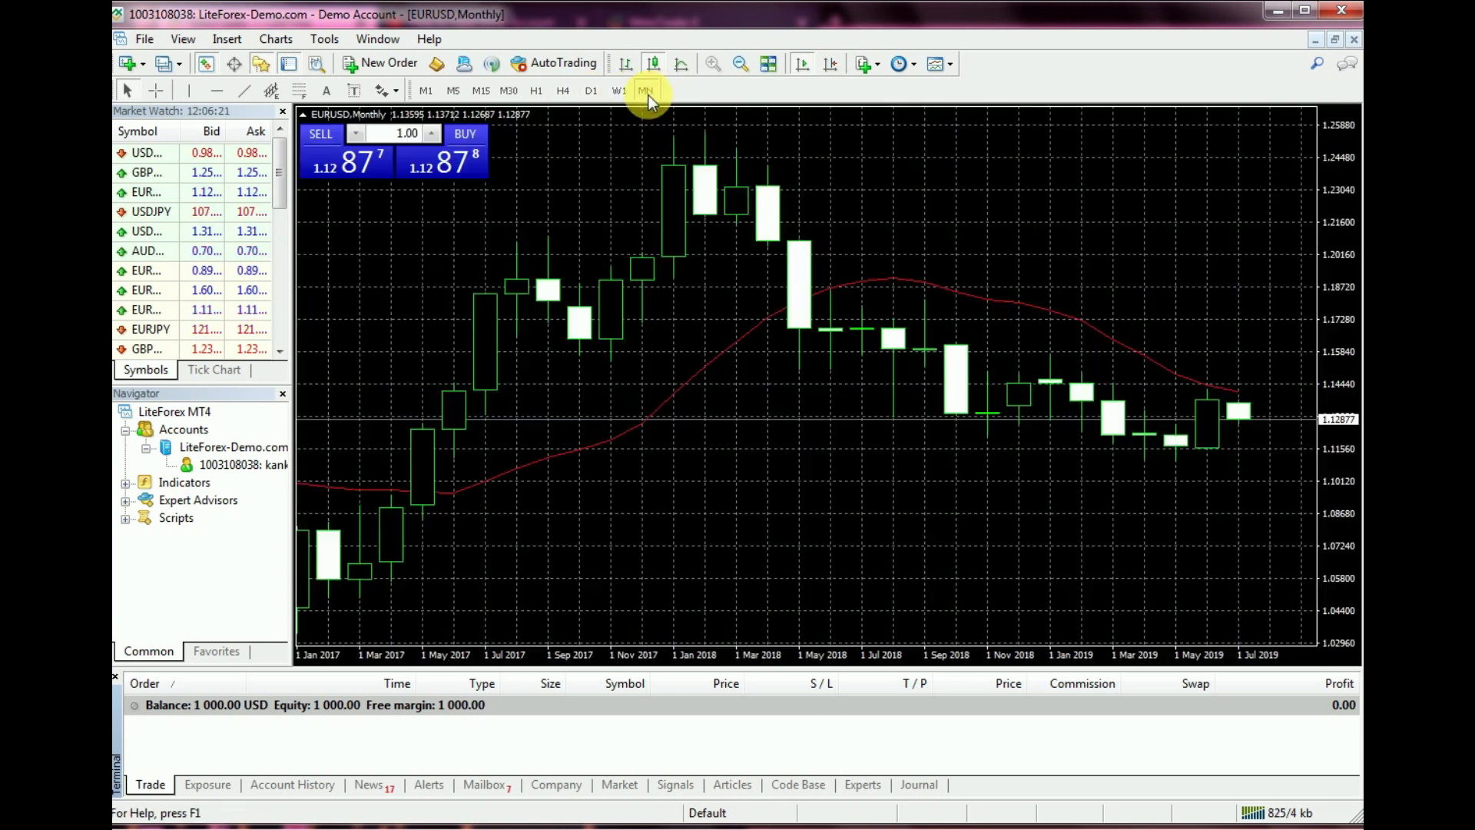
left_click(456, 90)
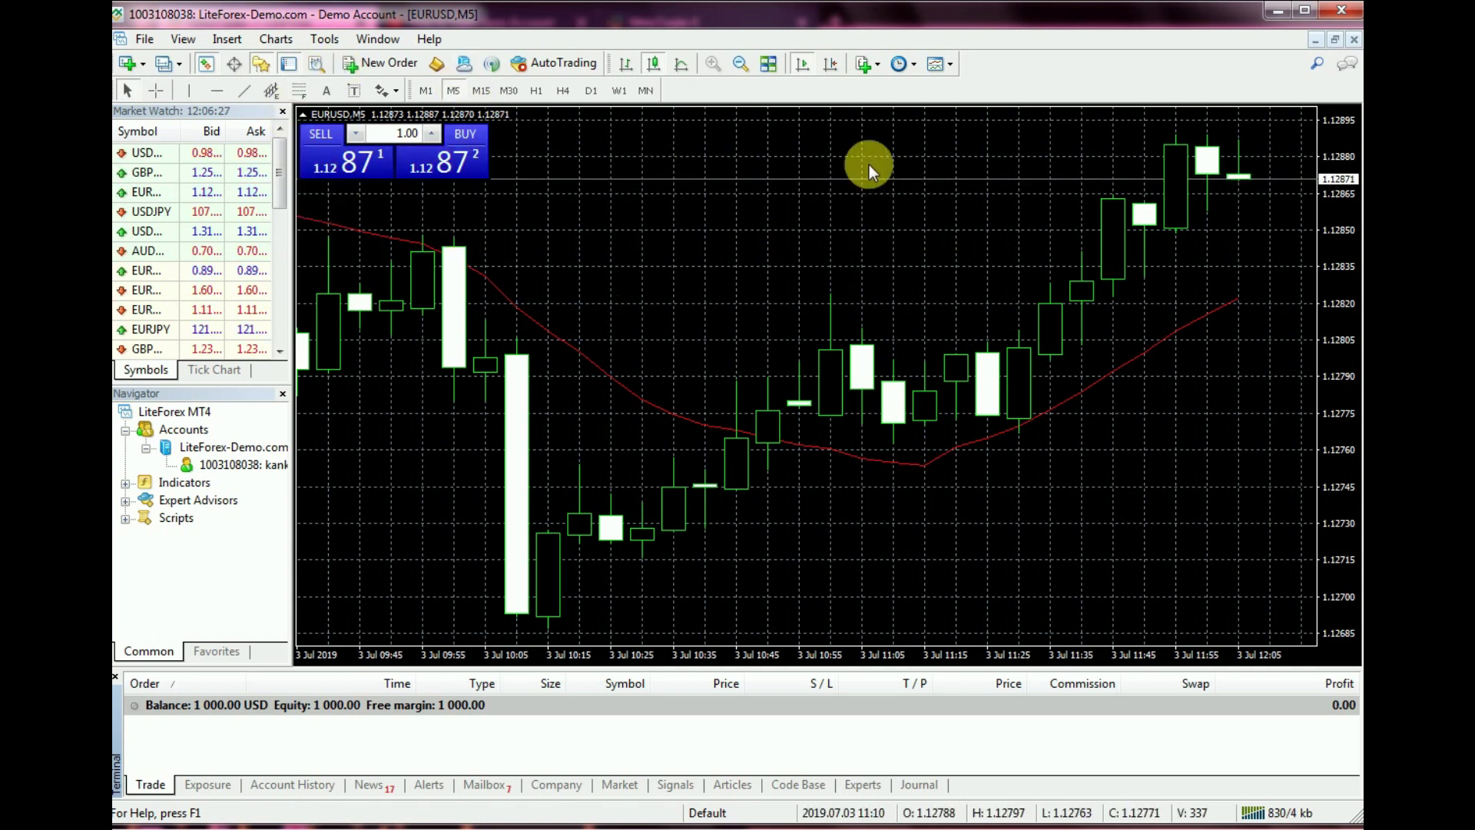
Inspect a longer stretch of EURUSD M5 price history, and return to the closest candlestick view.
left_click(742, 68)
left_click(743, 68)
left_click(742, 68)
left_click(742, 68)
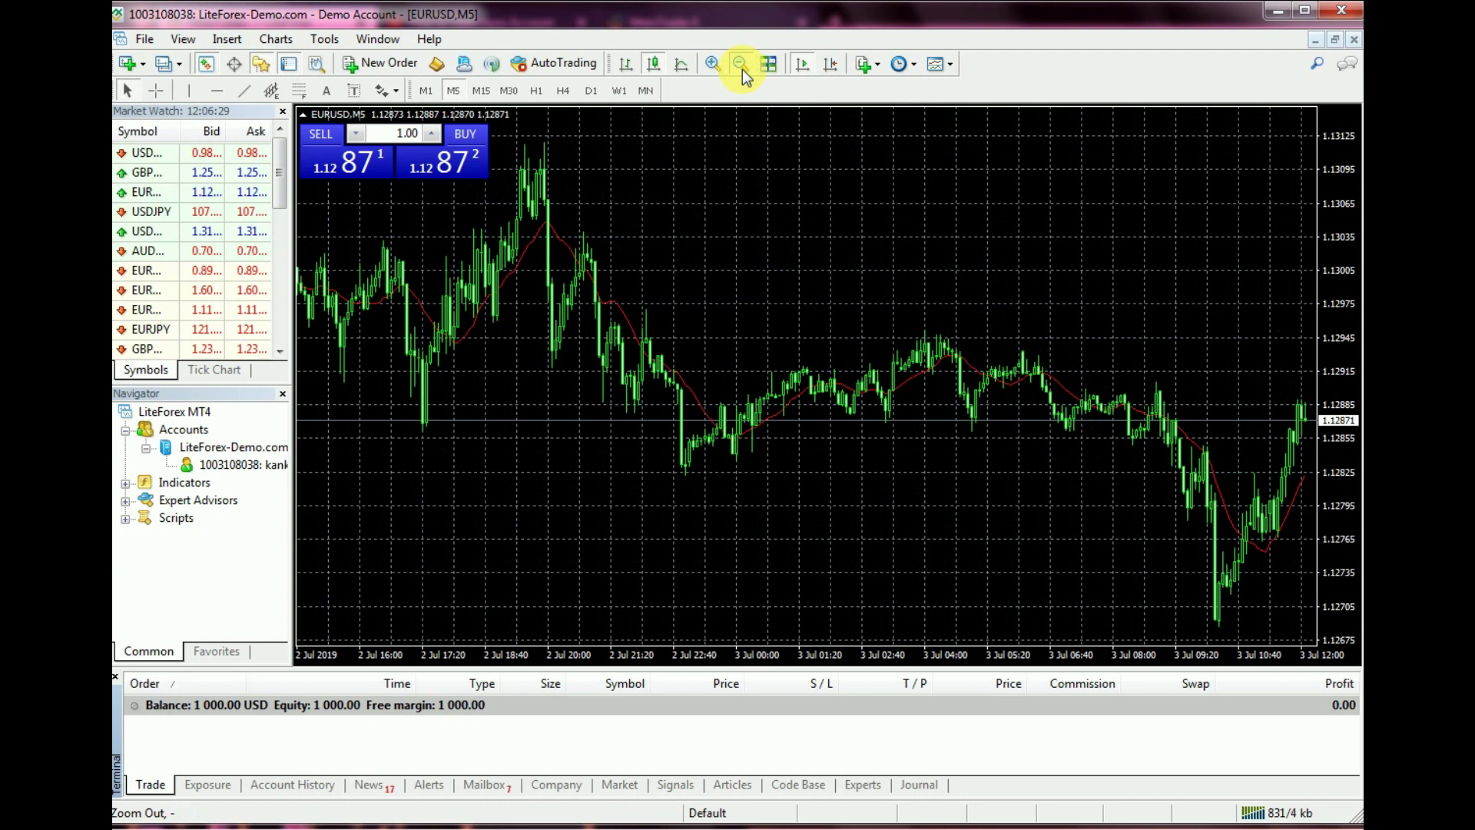
left_click(713, 64)
left_click(713, 64)
left_click(713, 64)
left_click(713, 63)
left_click(713, 64)
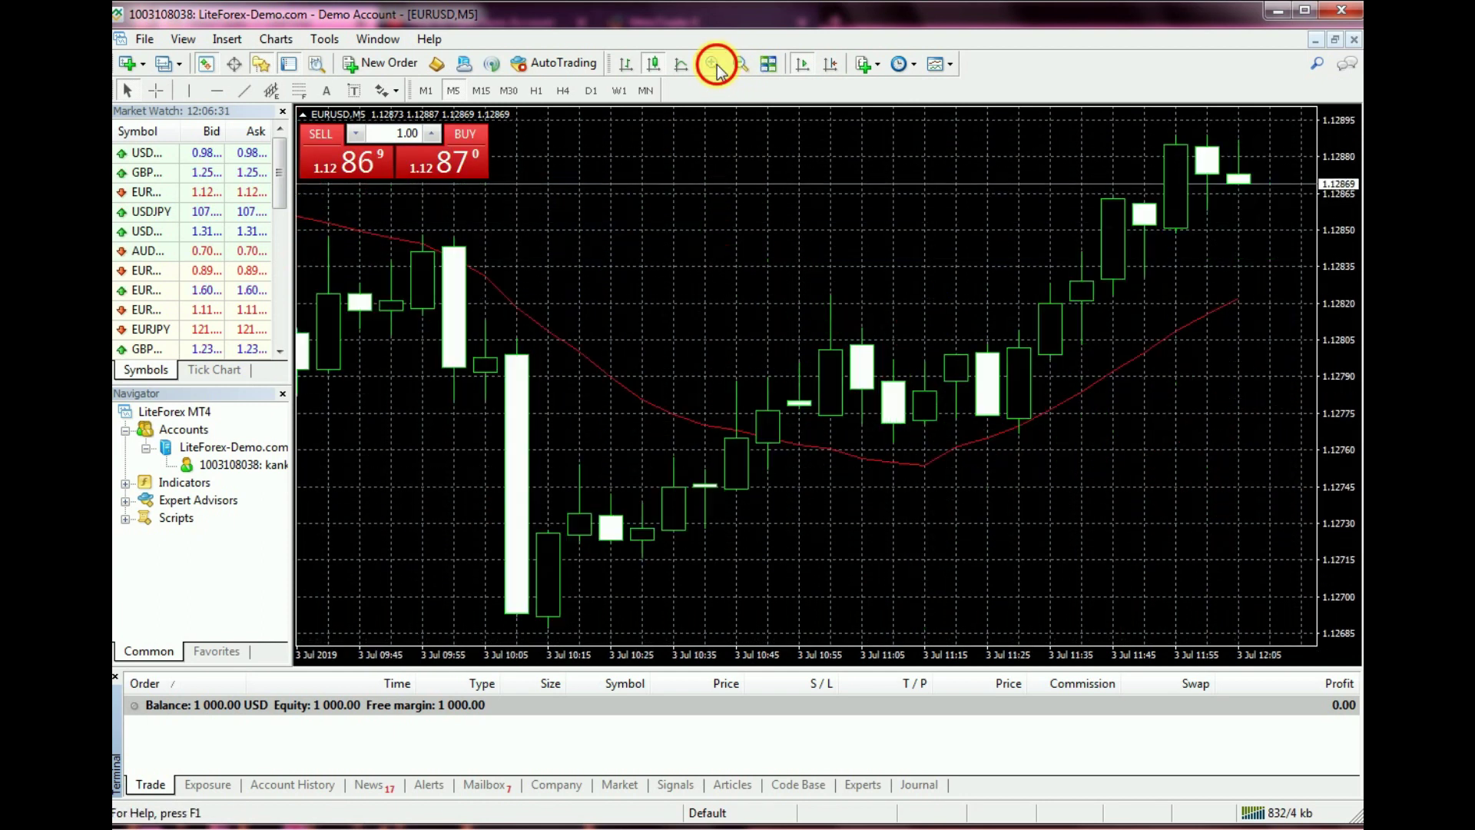